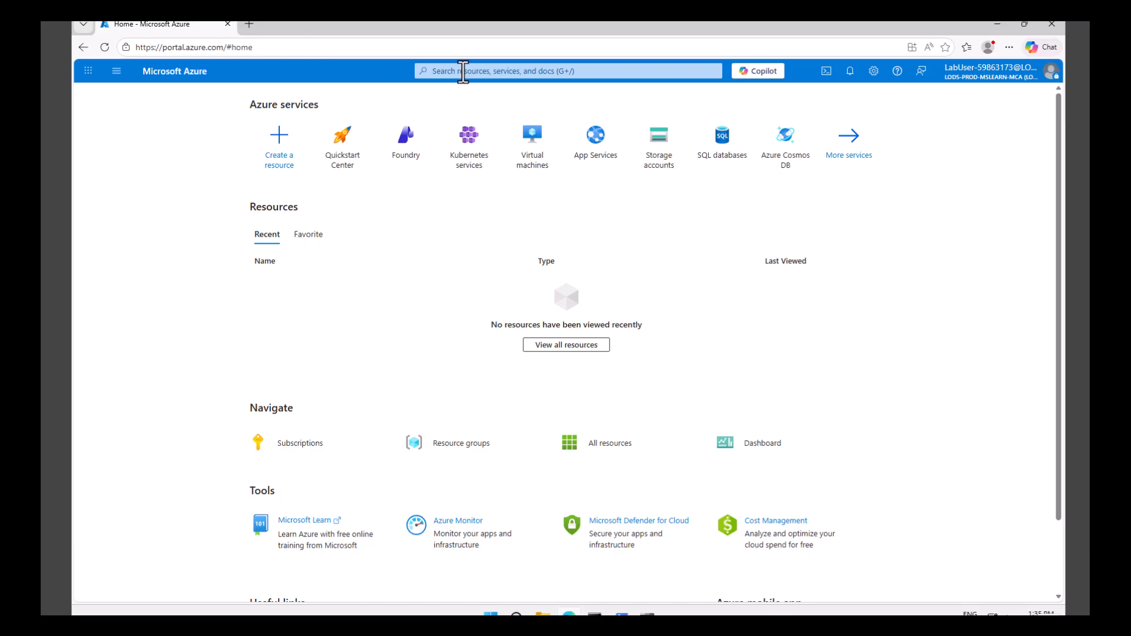
- Find the Virtual networks service in the portal and start creating a new virtual network
click(463, 71)
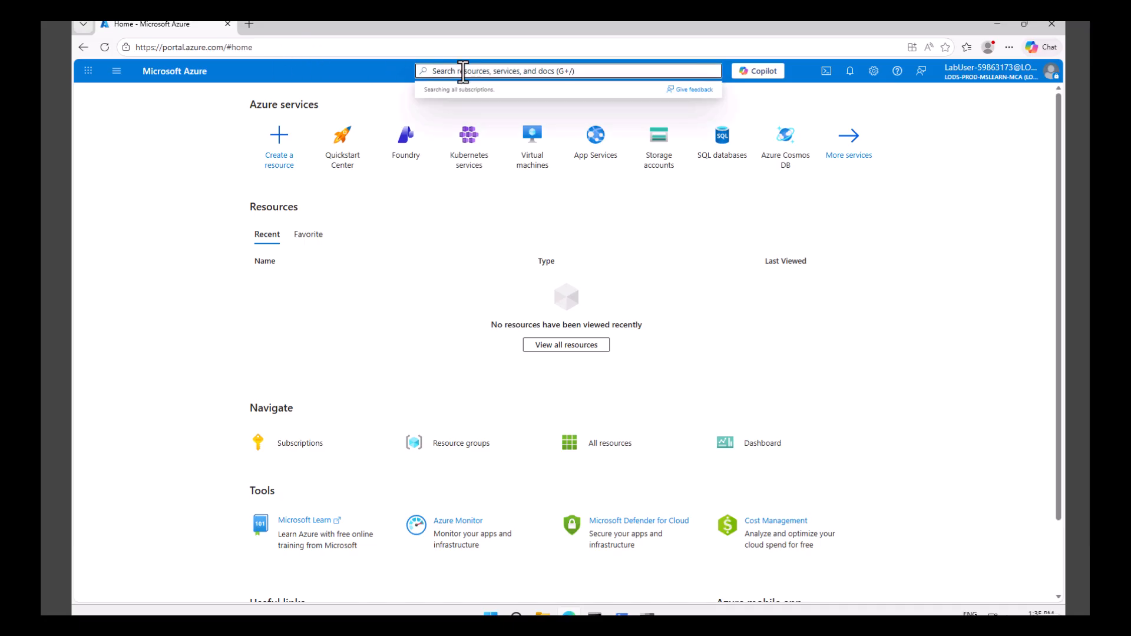
text(virtu)
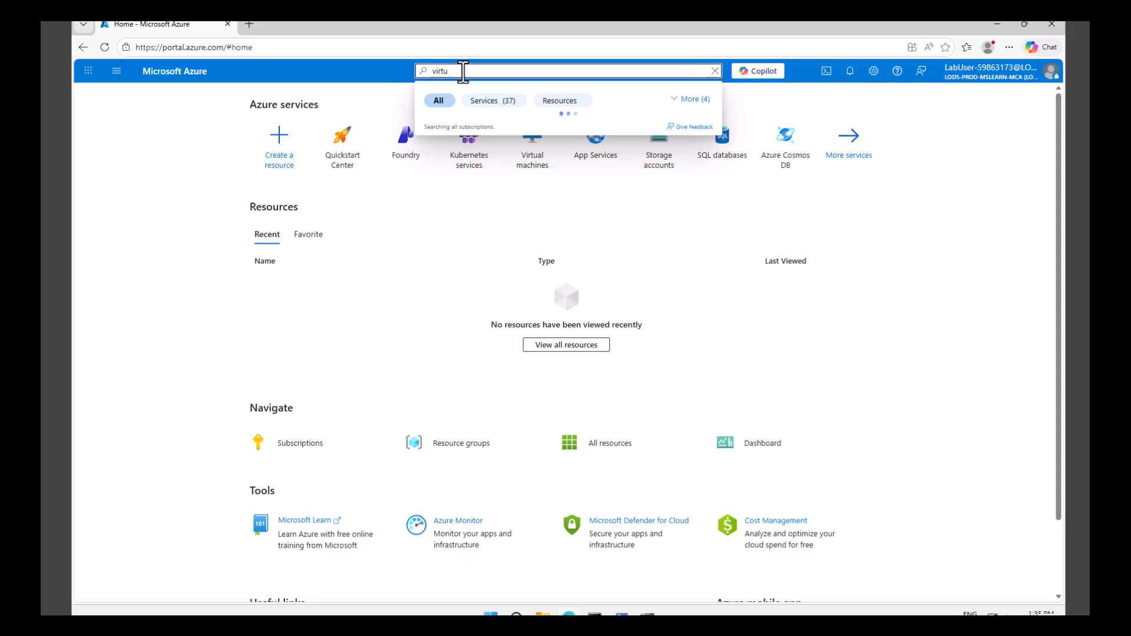
text(al network)
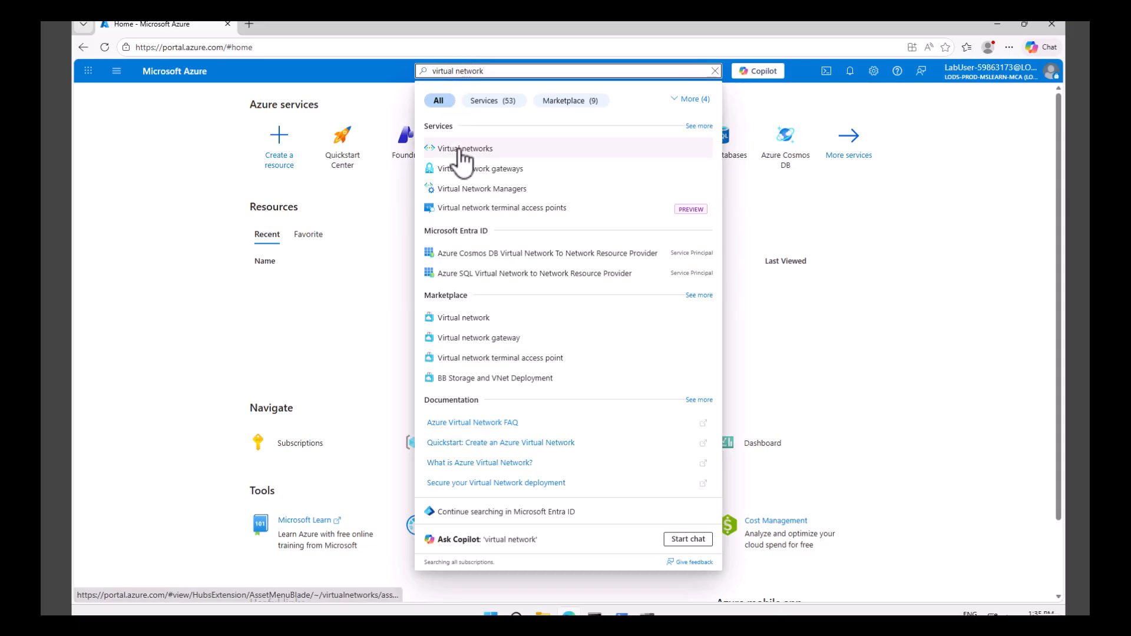
click(463, 151)
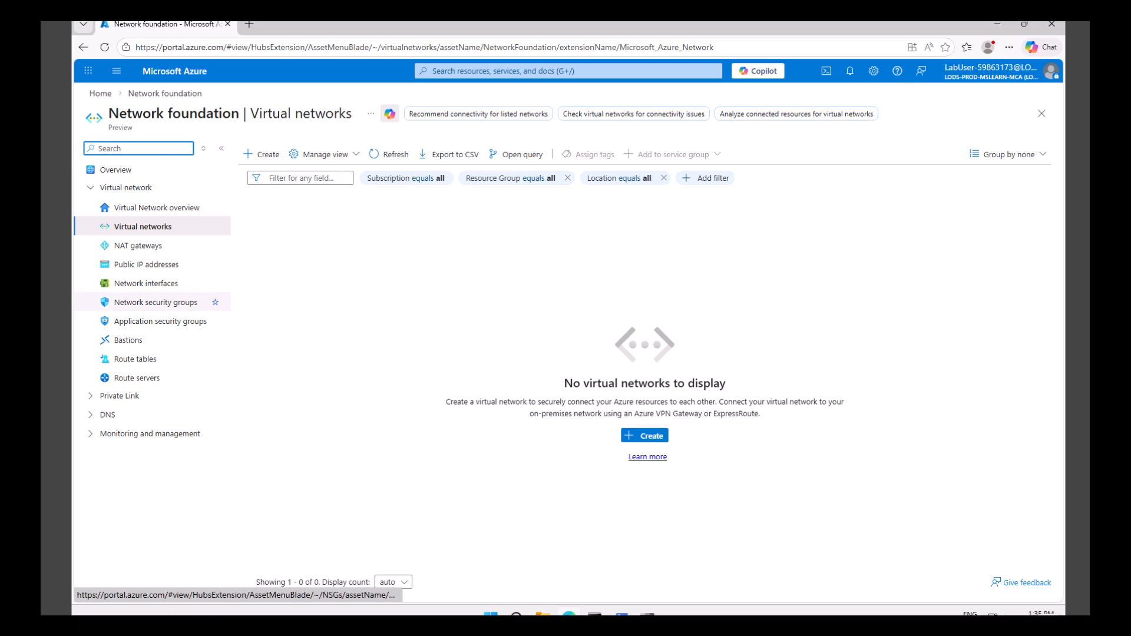
click(645, 436)
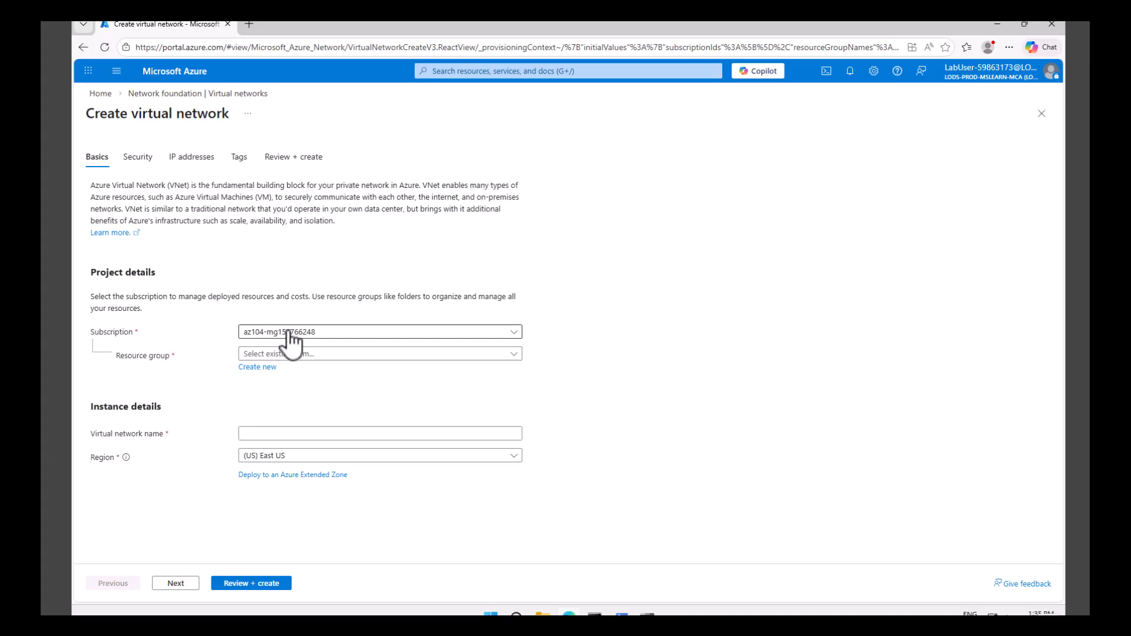
- Create a new resource group named az104-rg4 for the virtual network
click(303, 354)
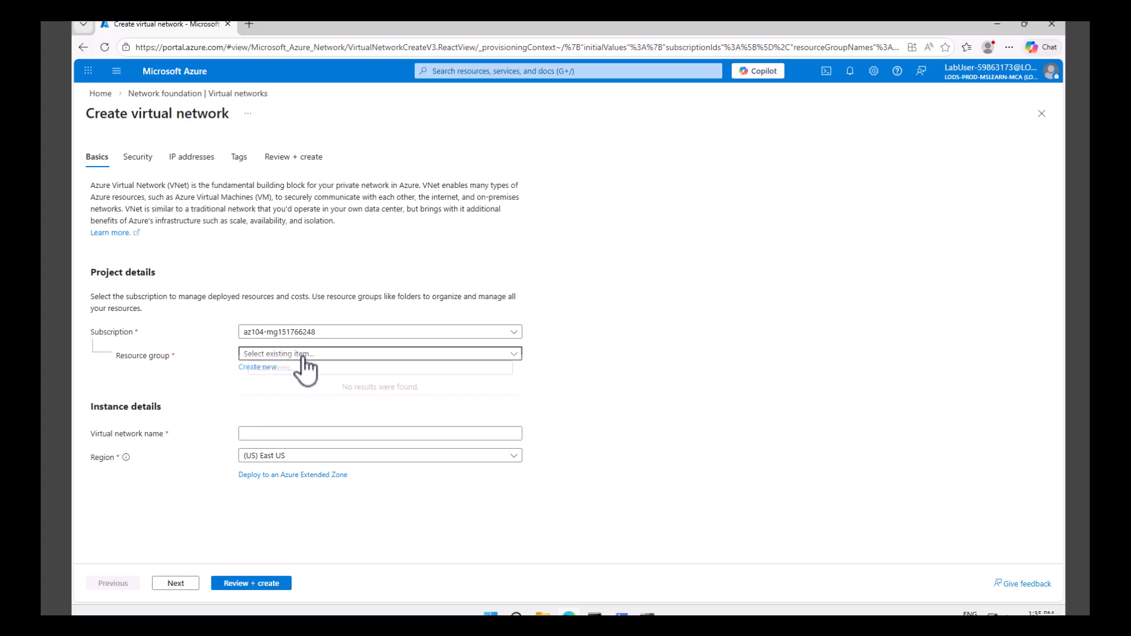
click(259, 368)
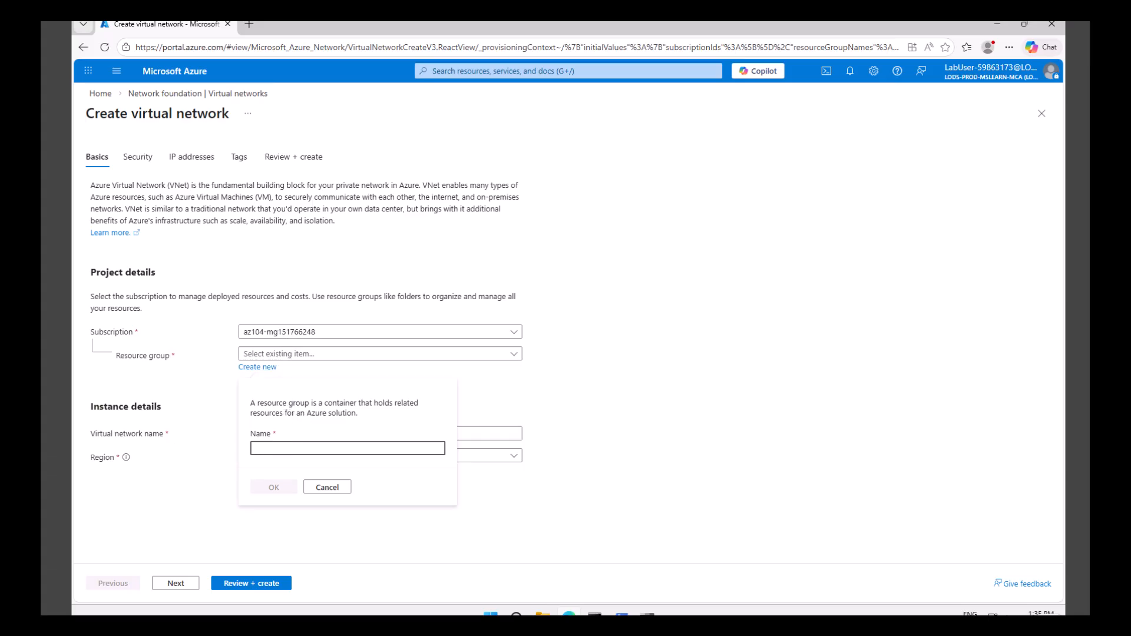
text(az104-rg4)
click(277, 482)
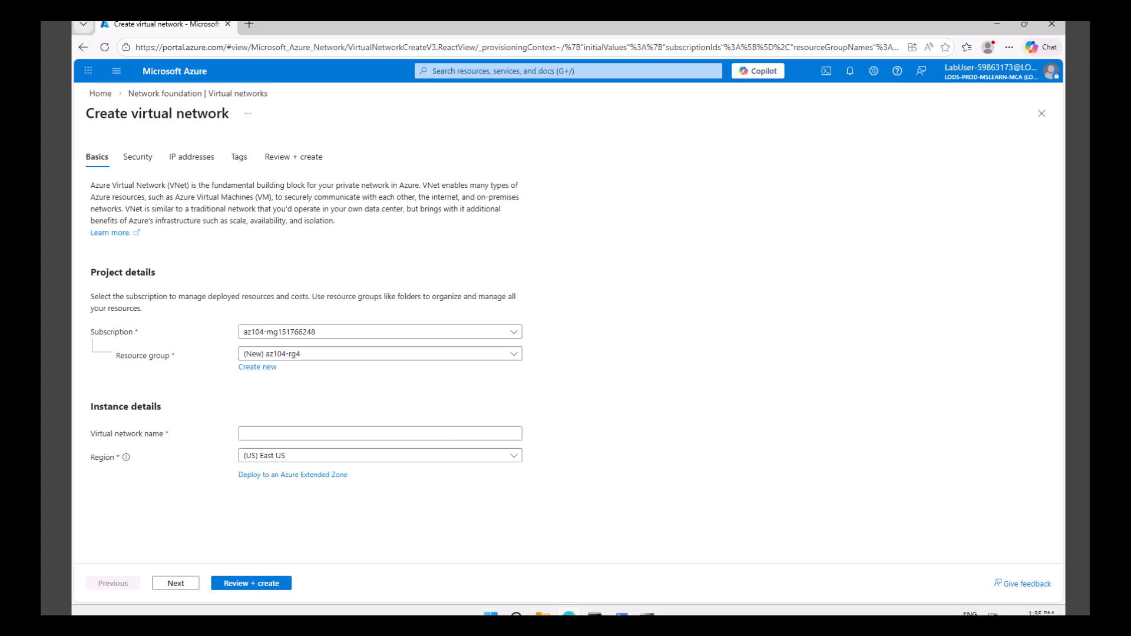
- Name the virtual network CoreServicesVnet
click(278, 434)
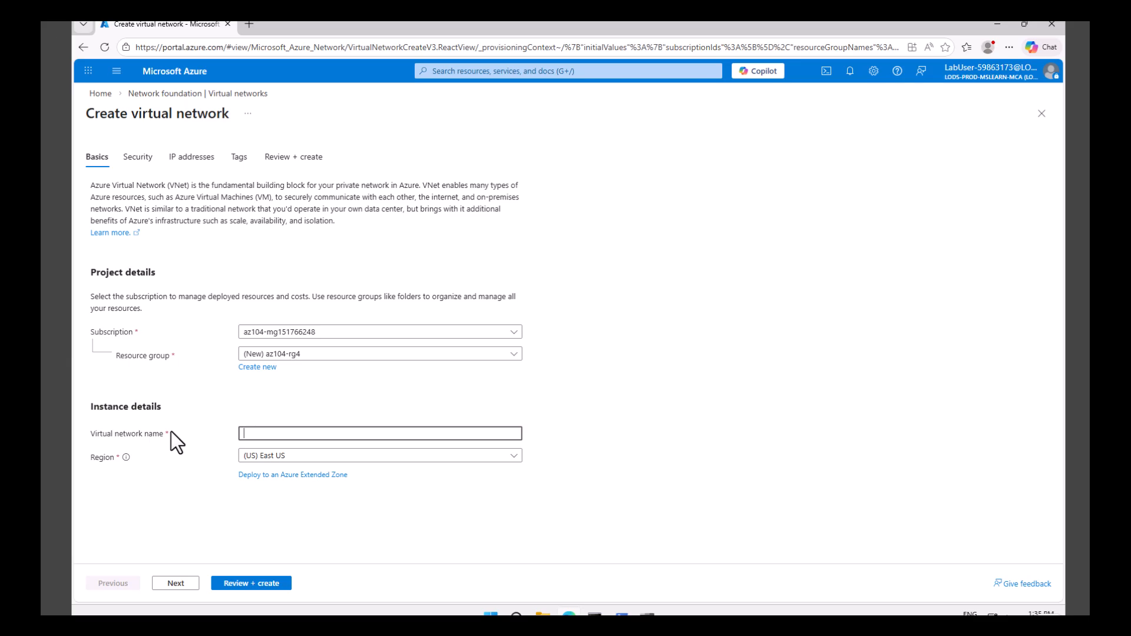
mouse_move(126, 458)
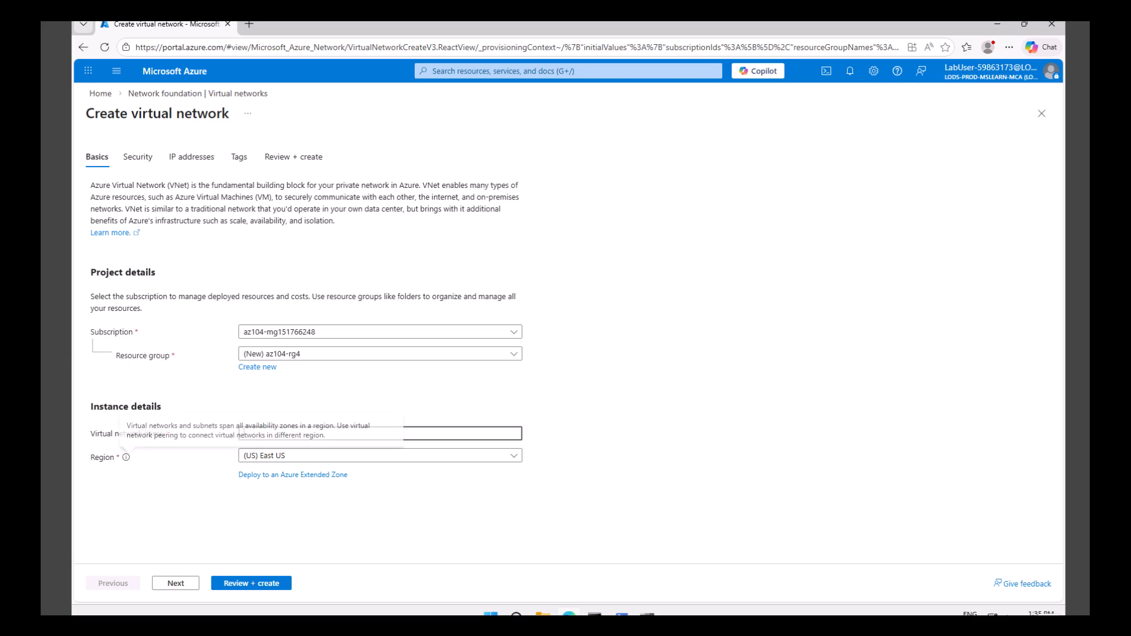
text(CoreServi)
key(ctrl+a)
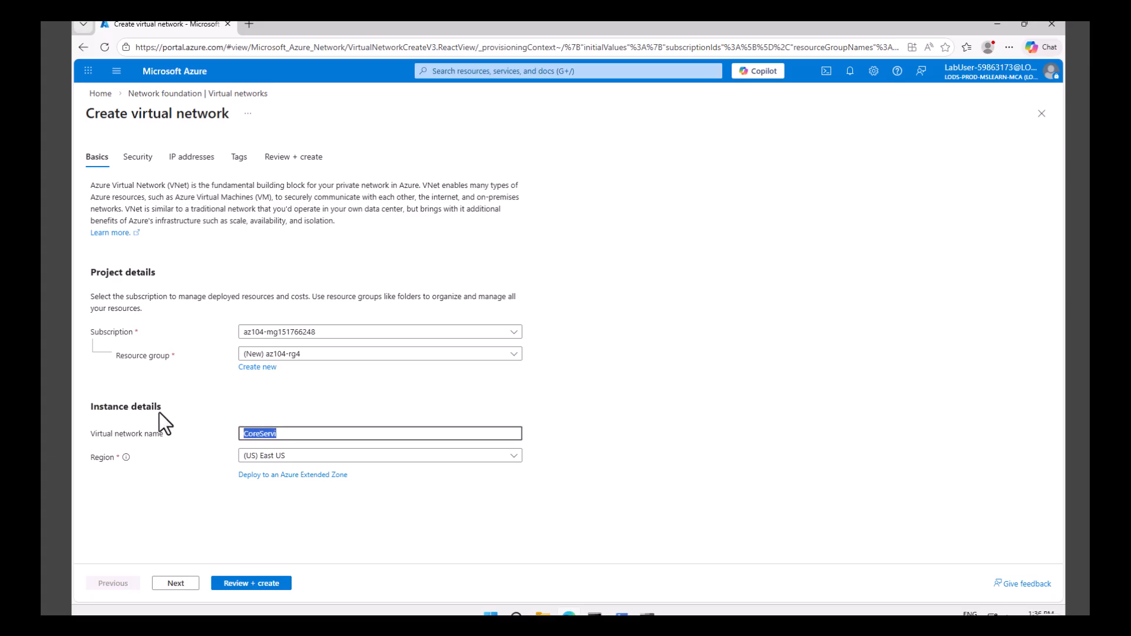
text(CoreServicesVnet)
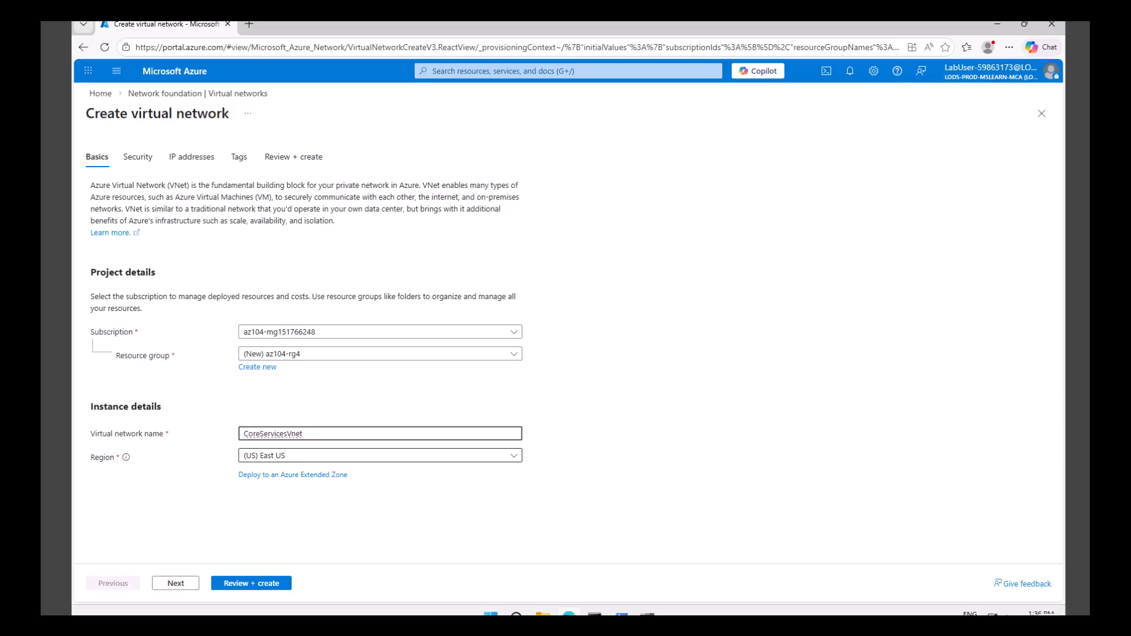
- Proceed past the security settings without enabling any service and delete the default subnet from the IP address space
click(177, 585)
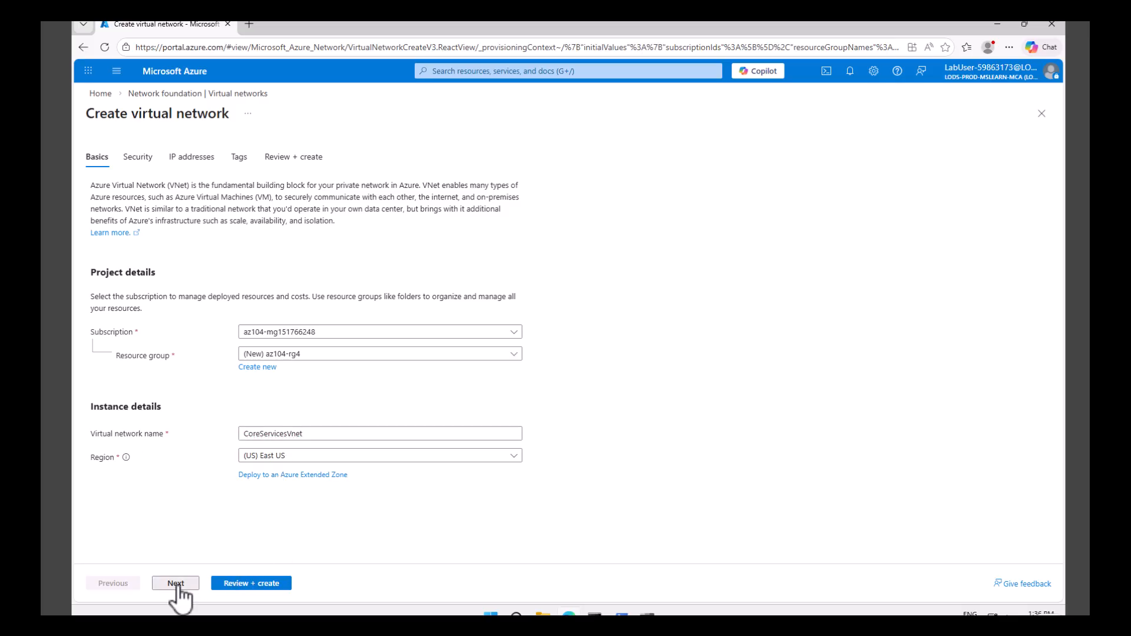
scroll(175, 420, down, 2)
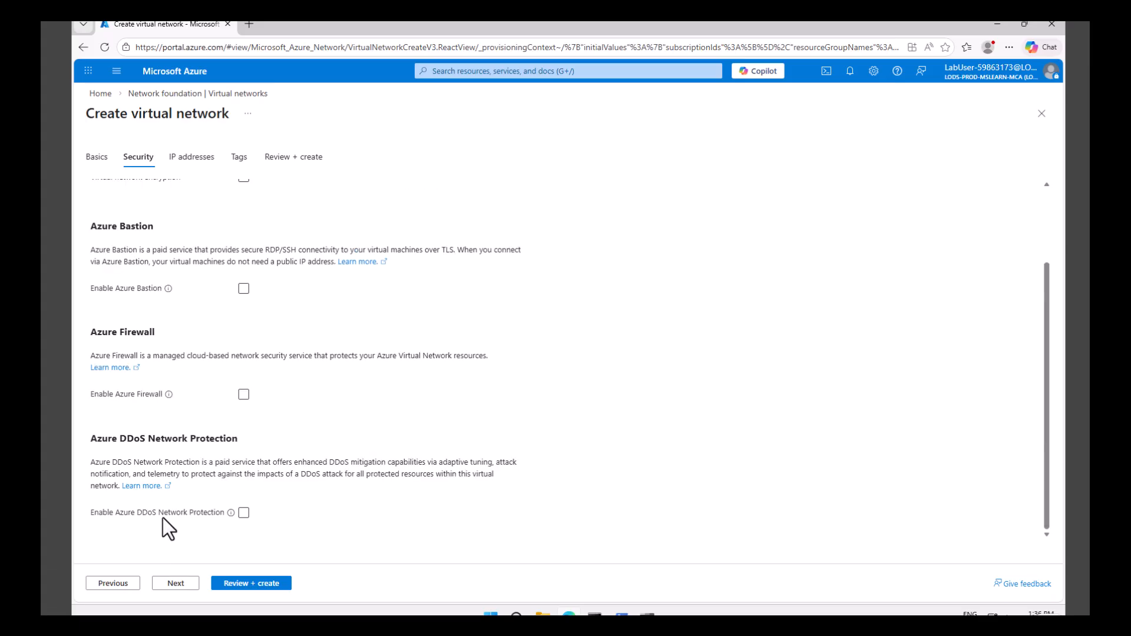
click(178, 584)
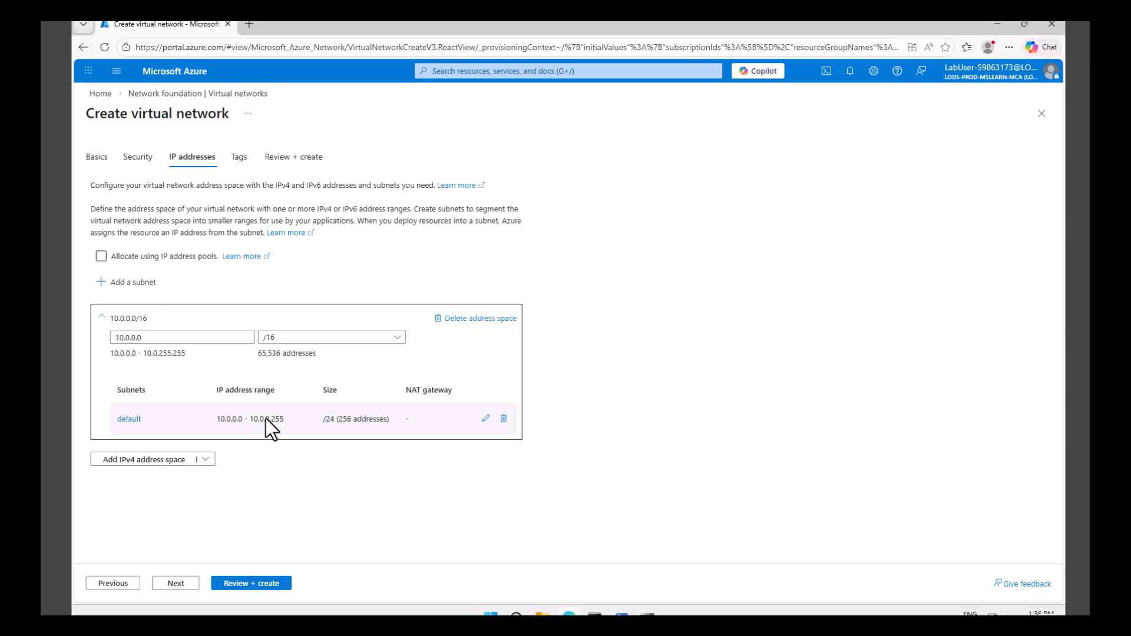
click(504, 419)
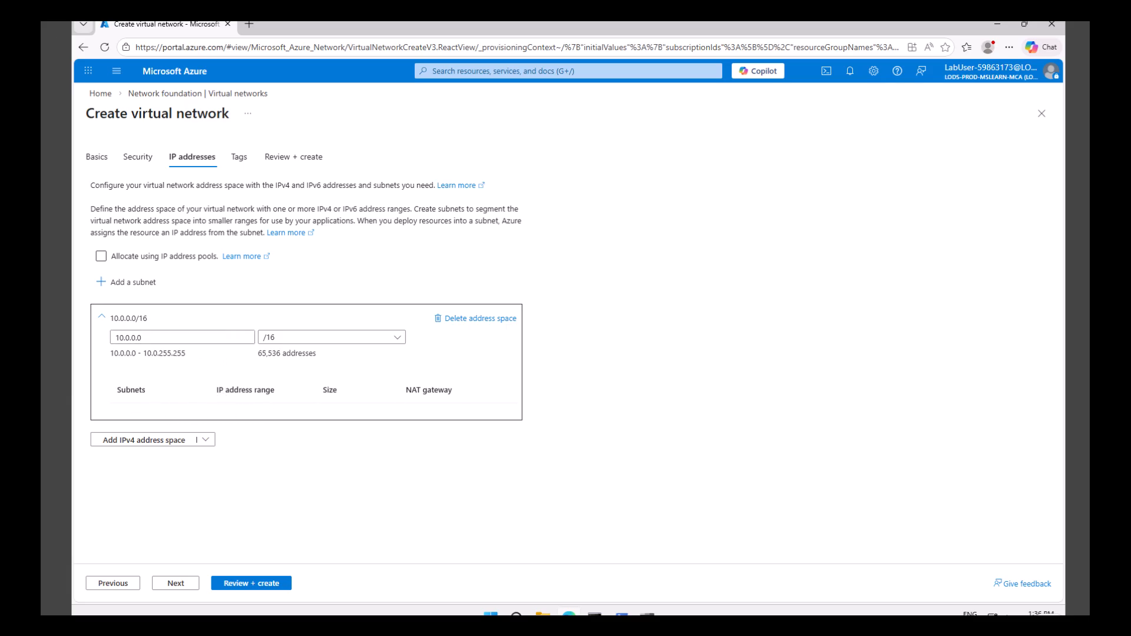
- Set the starting address of the virtual network's /16 IPv4 address space to 10.20.0.0
click(131, 338)
click(130, 338)
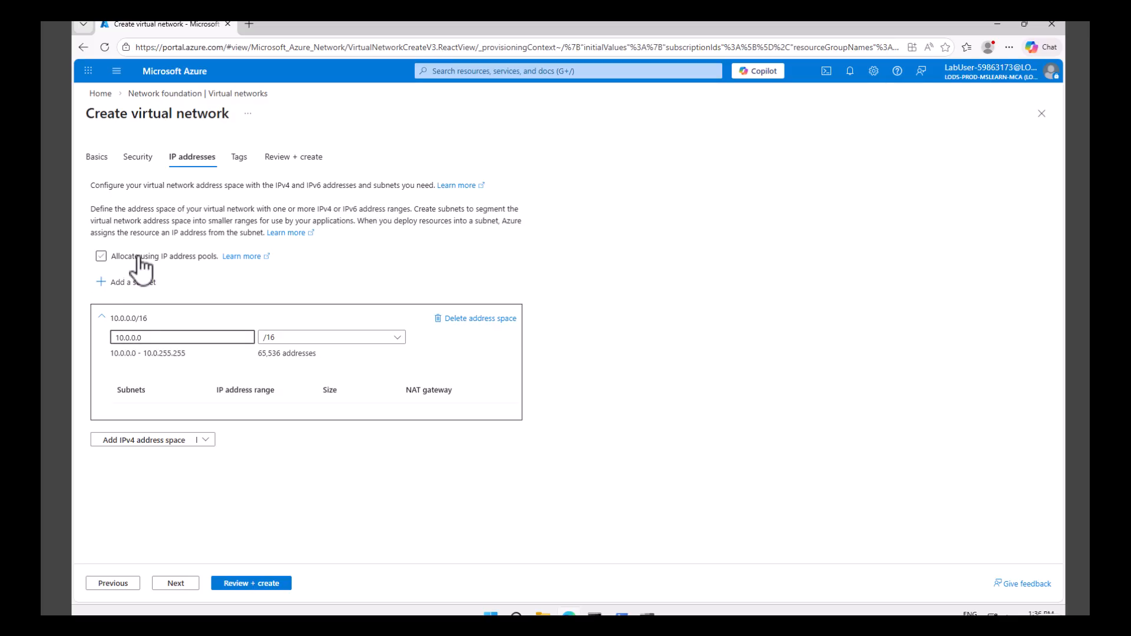
key(BackSpace)
text(20)
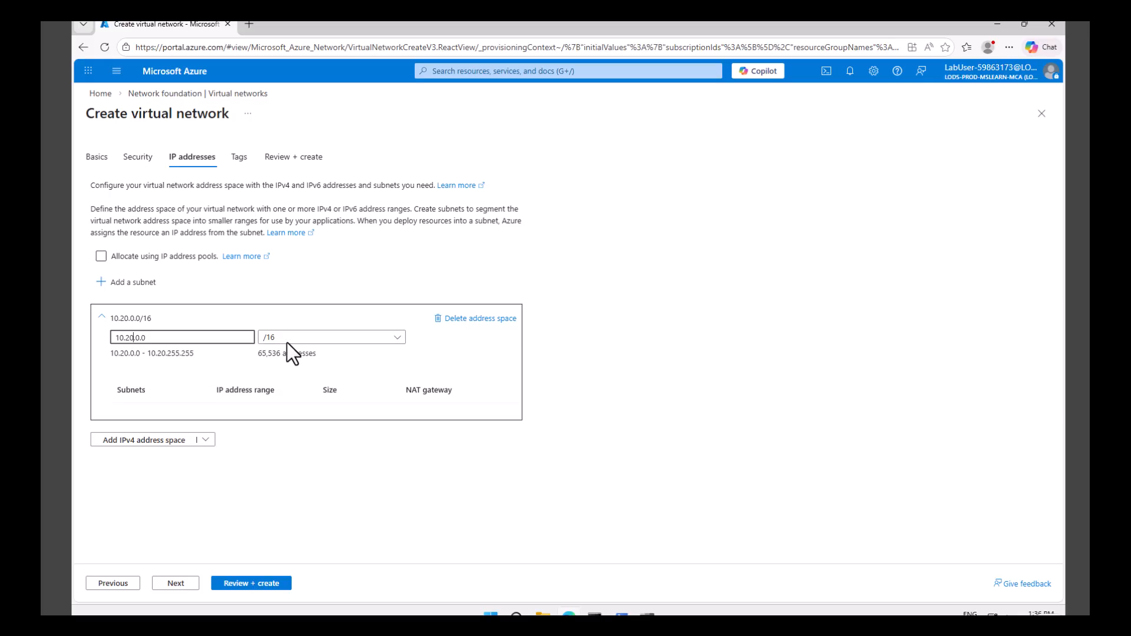
click(168, 366)
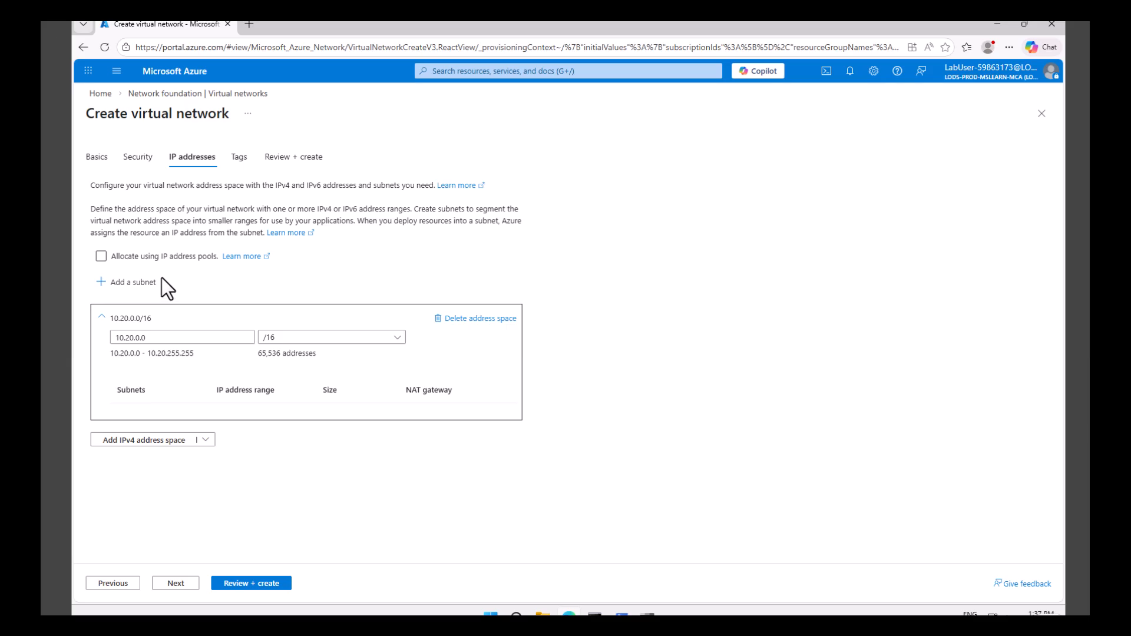
- Open Notepad and move its window to the middle of the screen
click(490, 614)
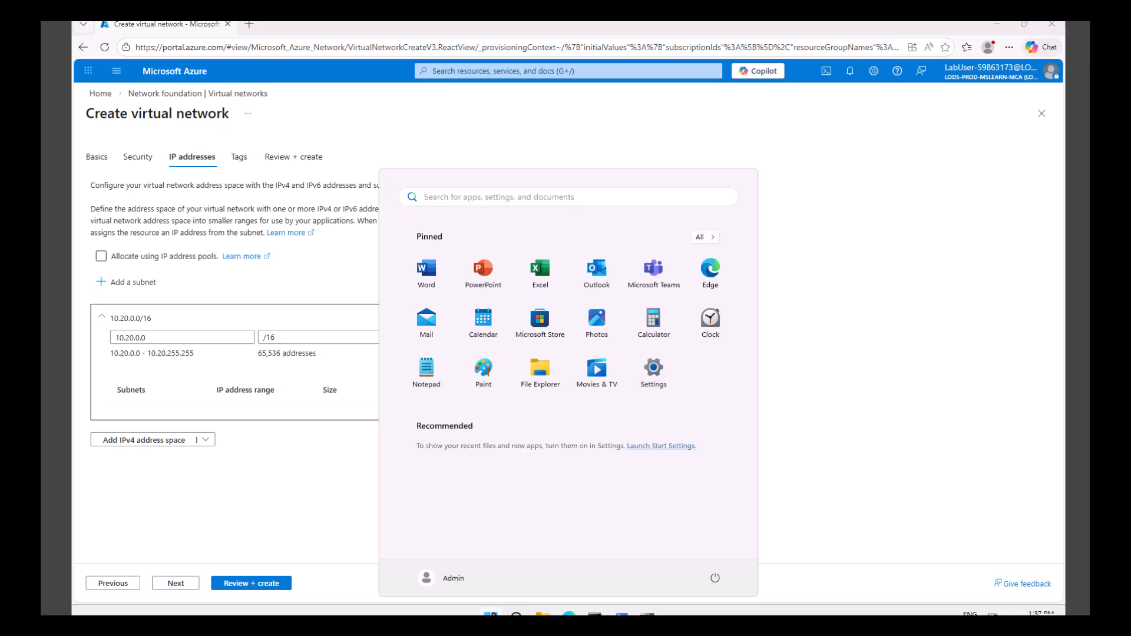
text(notepad)
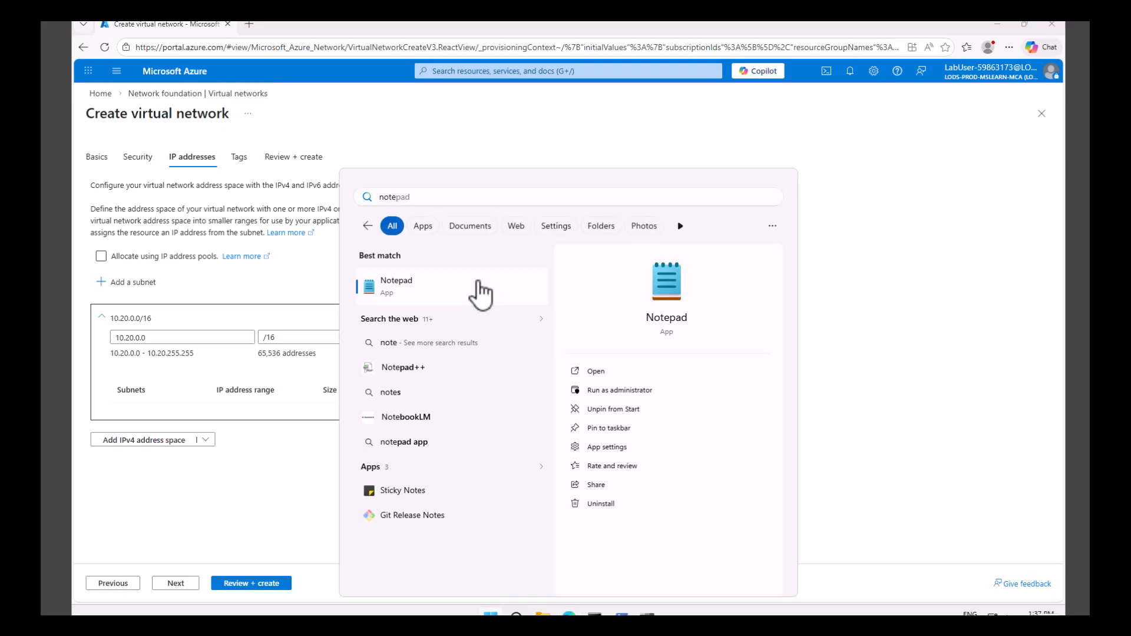
click(480, 288)
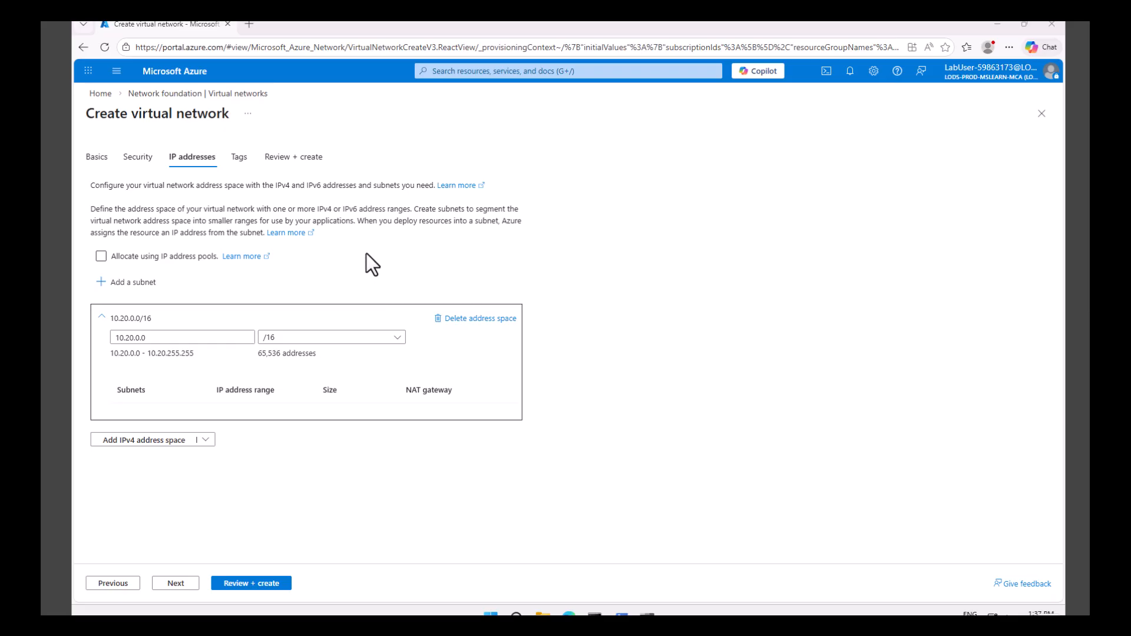
scroll(353, 194, up, 10)
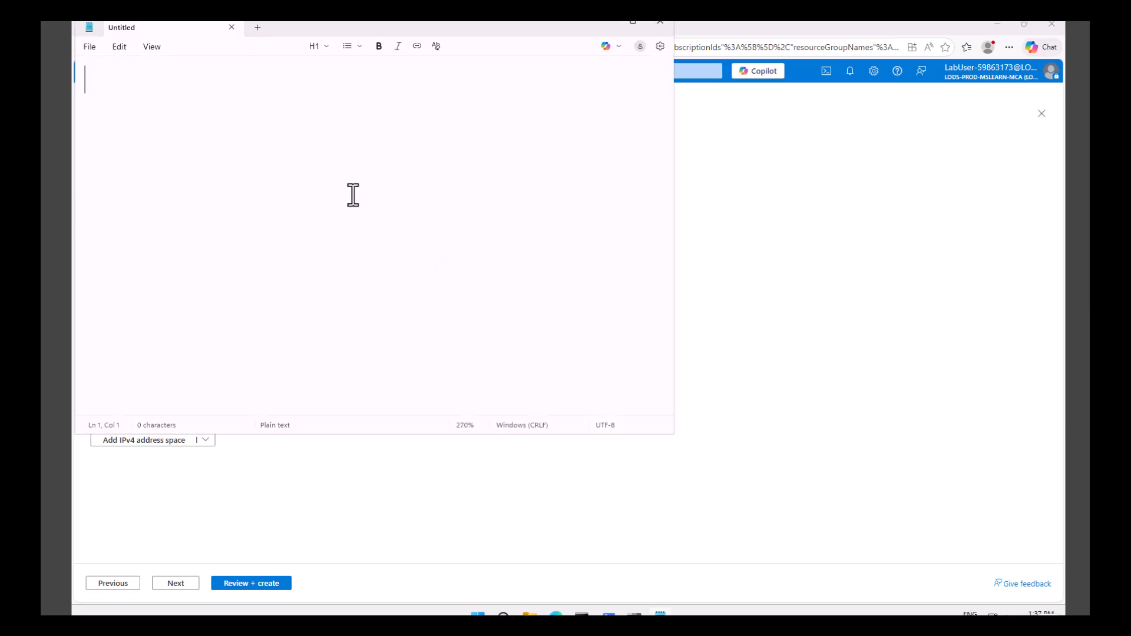
drag(316, 26, 482, 148)
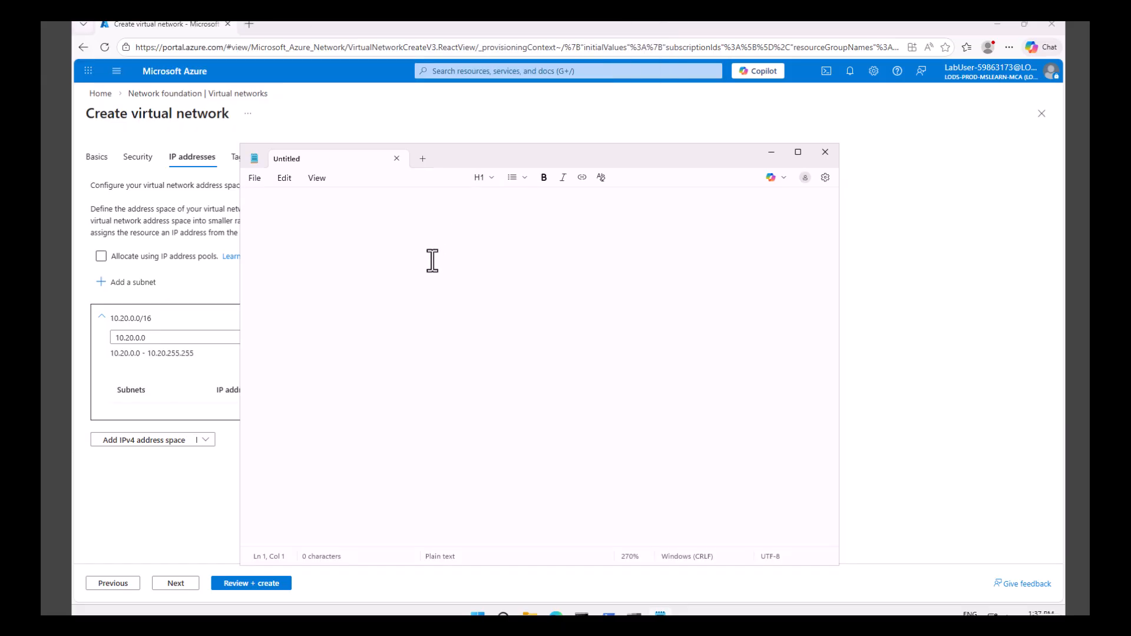
- Note CoreServicesVnet as a heading with shareds and database listed below a blank line, then minimize the Notepad window
text(CoreService)
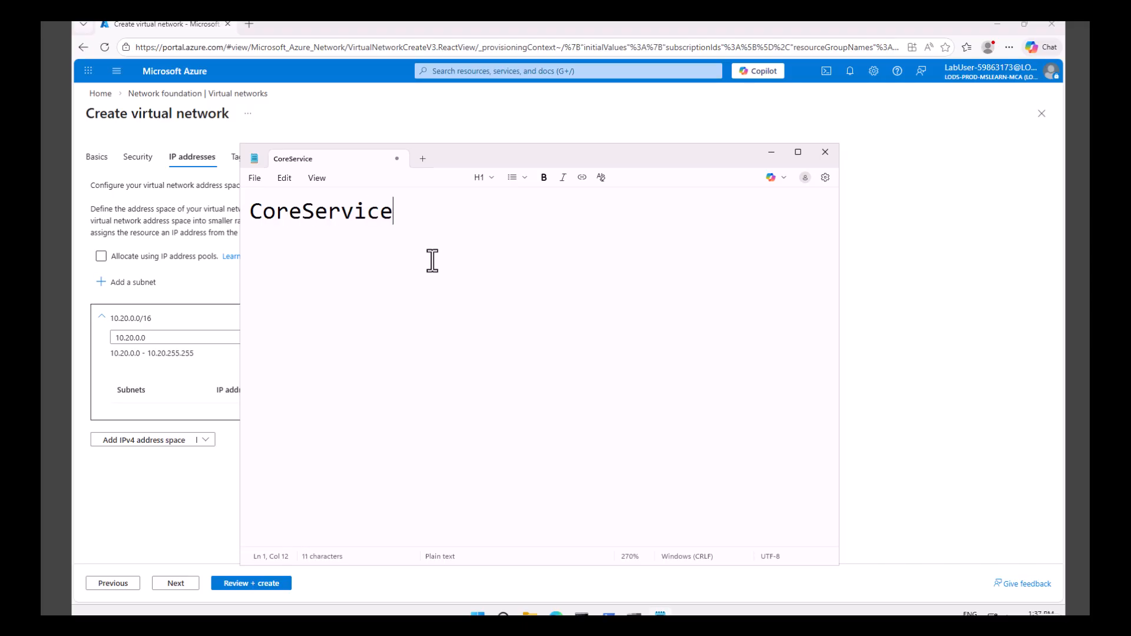
text(sVnet)
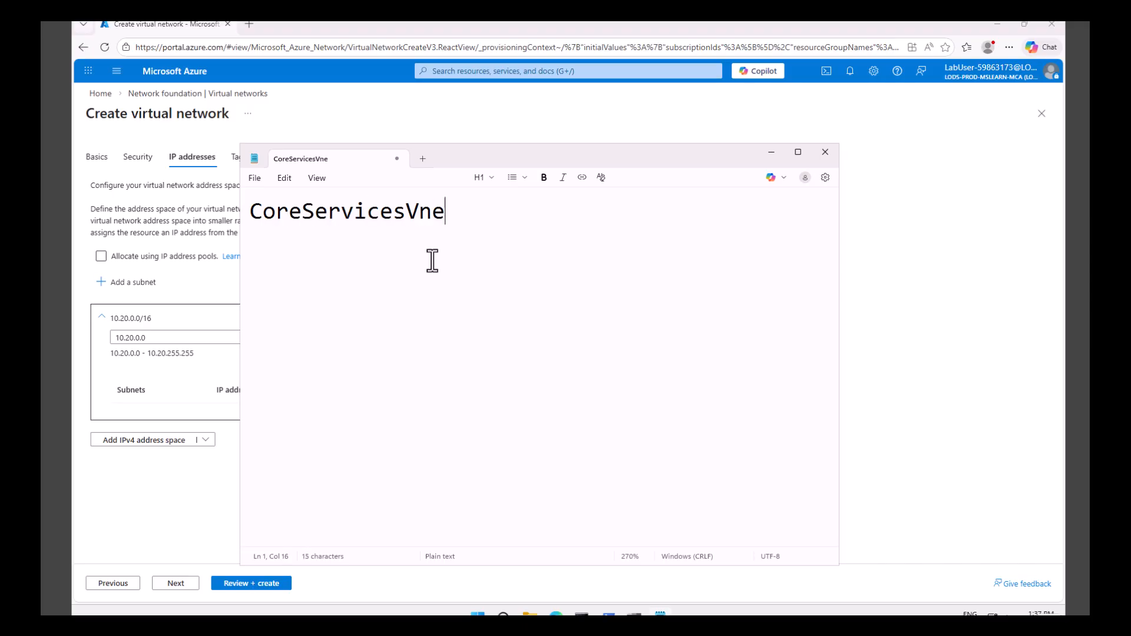
key(Return)
key(Return)
text(shareds)
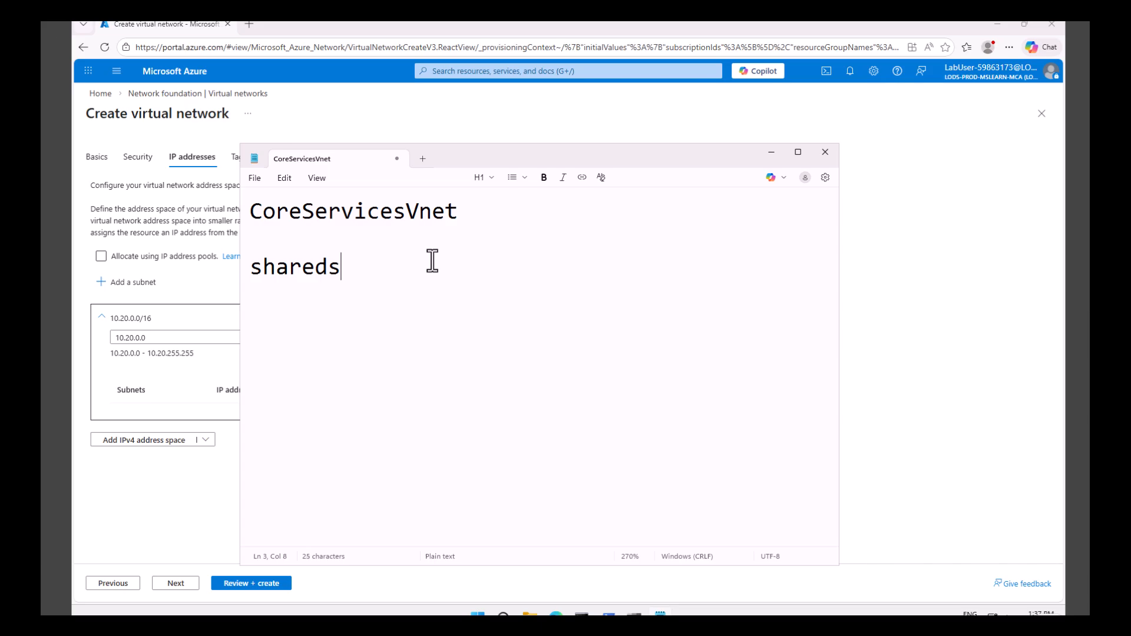
key(Return)
text(database)
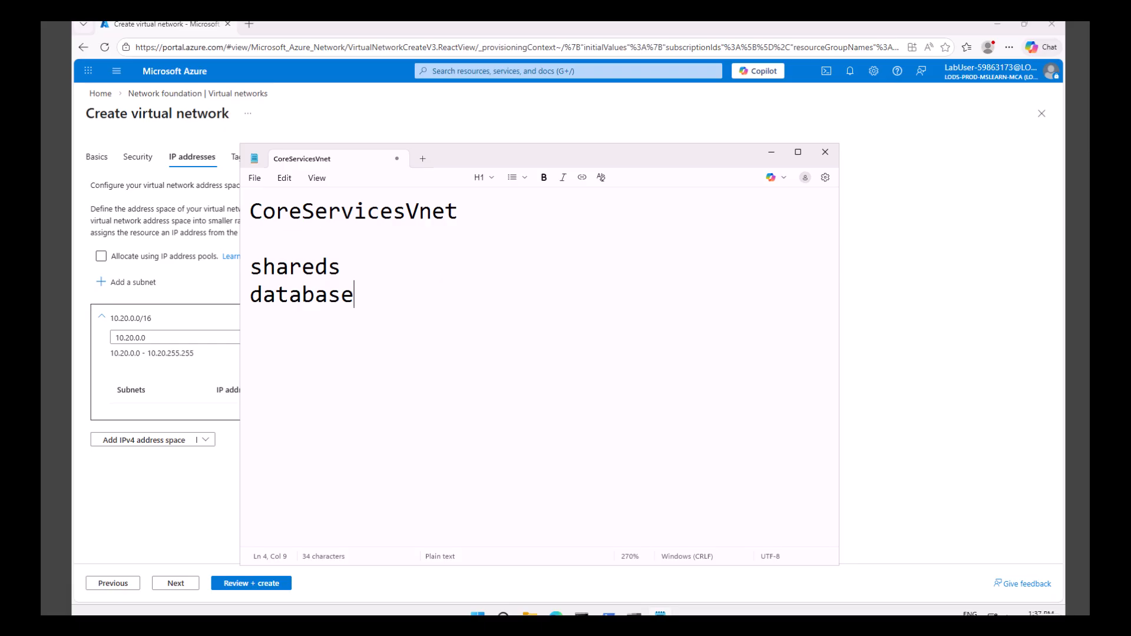
click(771, 152)
- Start adding a subnet with the Default purpose and name it SharedServicesSubnet
click(138, 285)
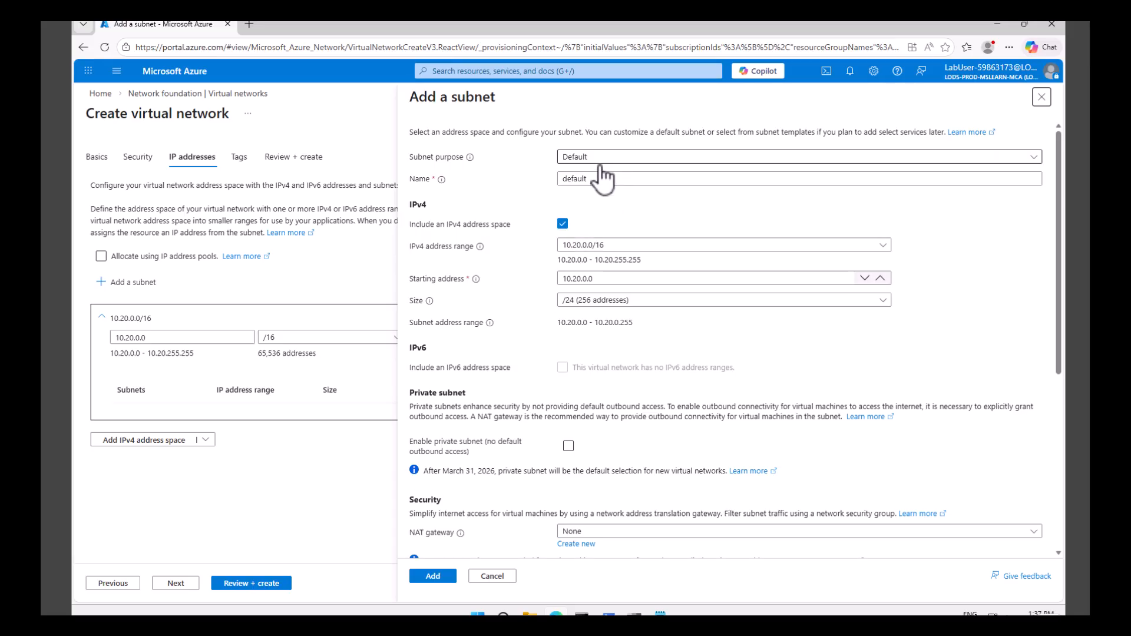
click(607, 157)
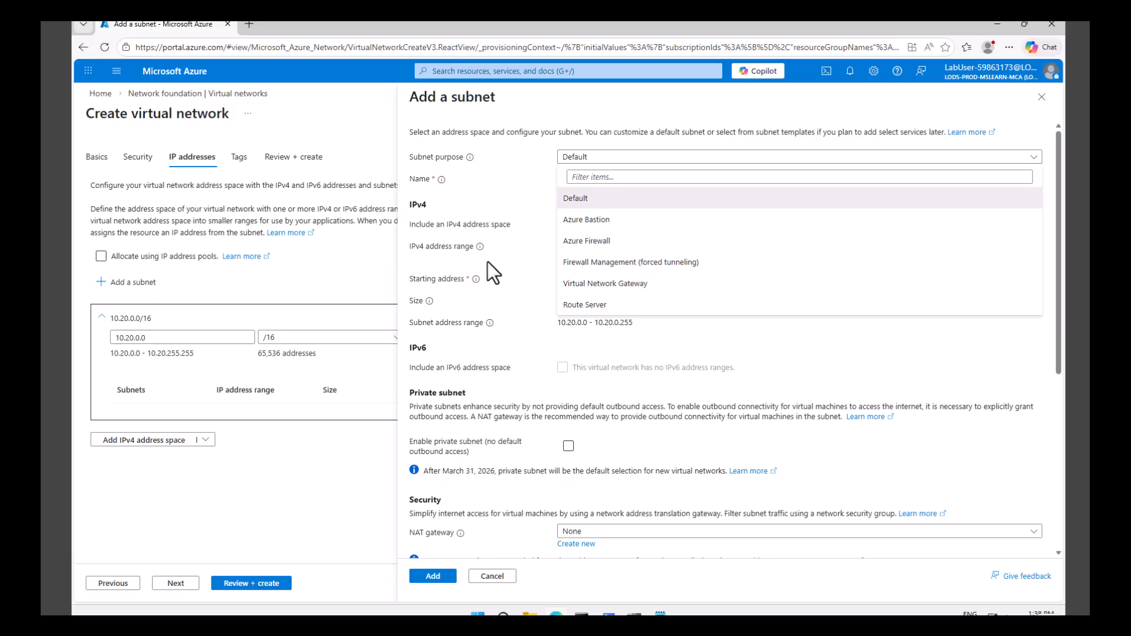
click(595, 191)
drag(596, 182, 549, 184)
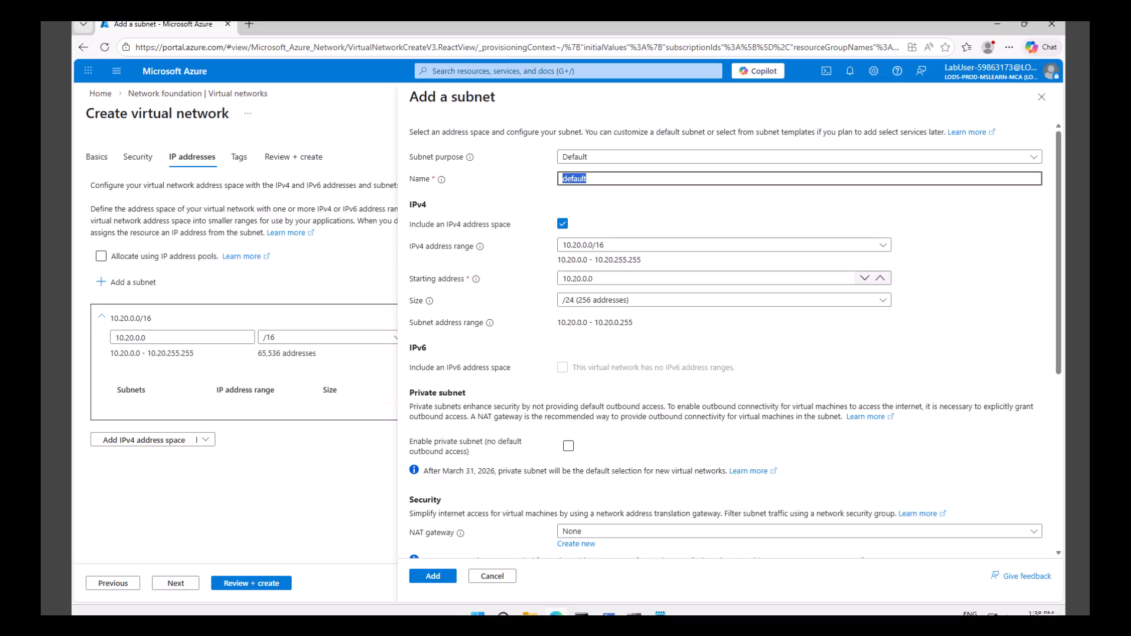
text(SharedServicesSubnet)
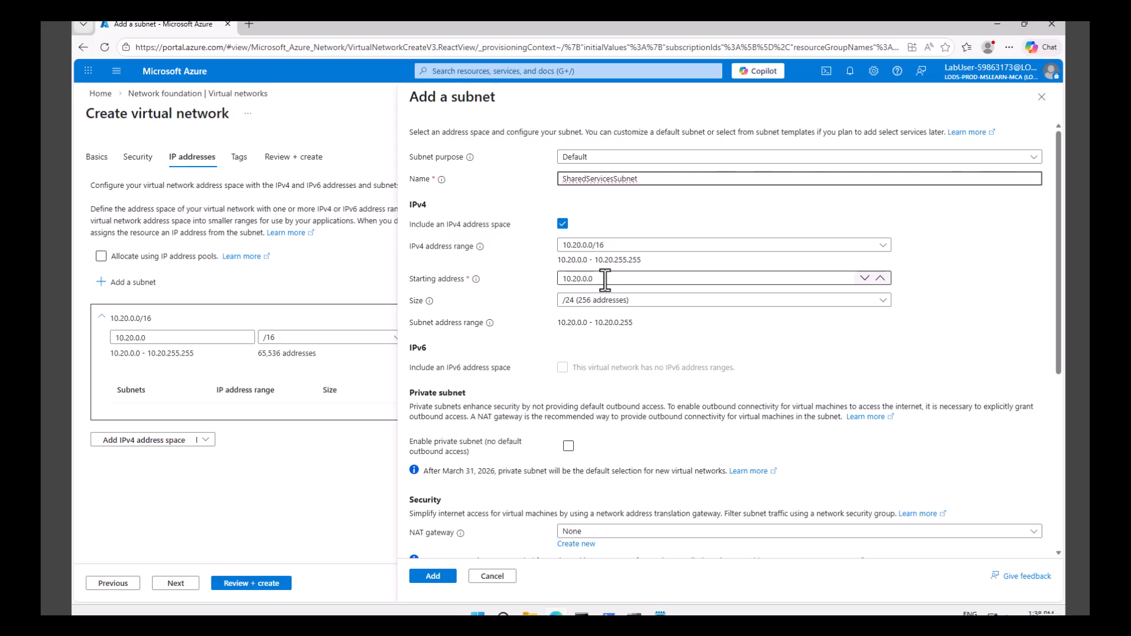
- Set the subnet's starting address to 10.20.10.0 and review its address range and remaining settings
click(585, 279)
key(BackSpace)
text(10)
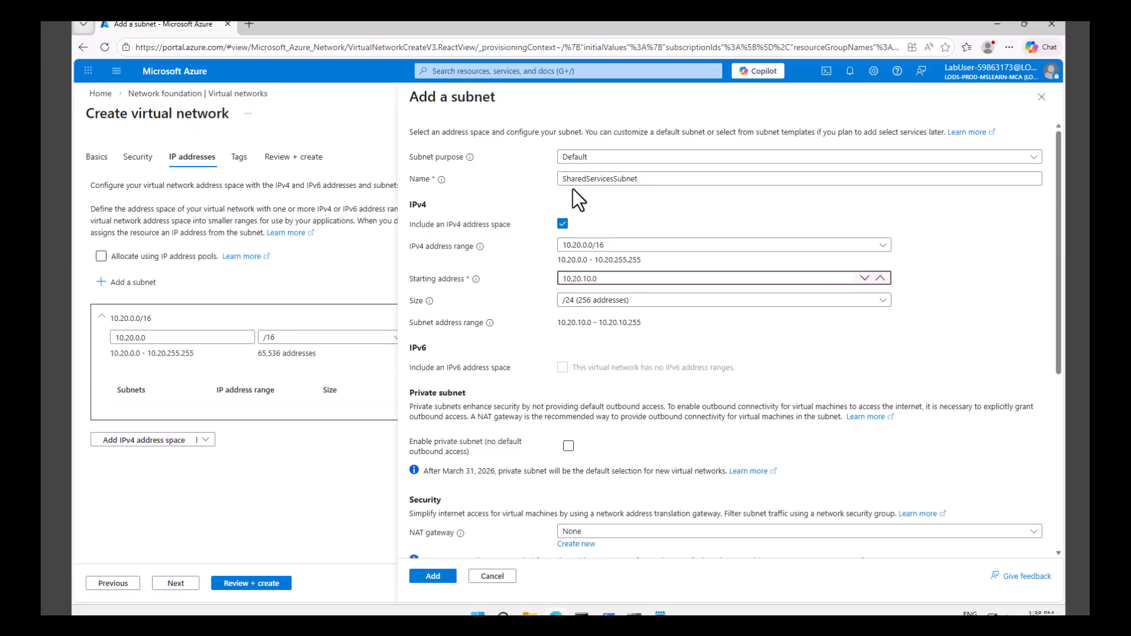
drag(558, 323, 666, 323)
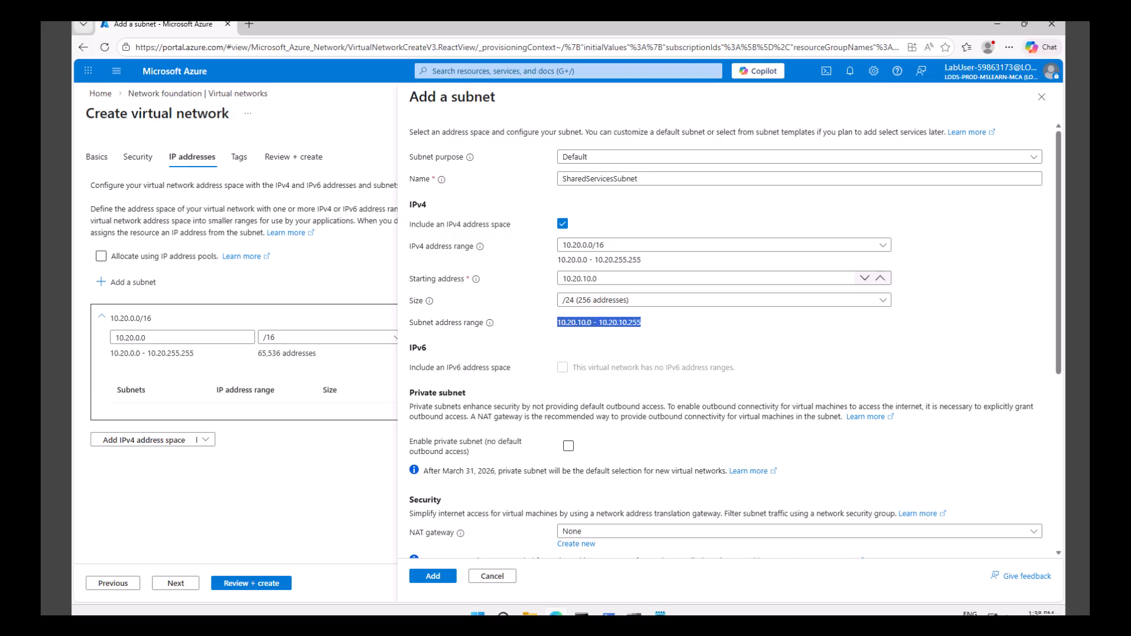
scroll(672, 389, down, 5)
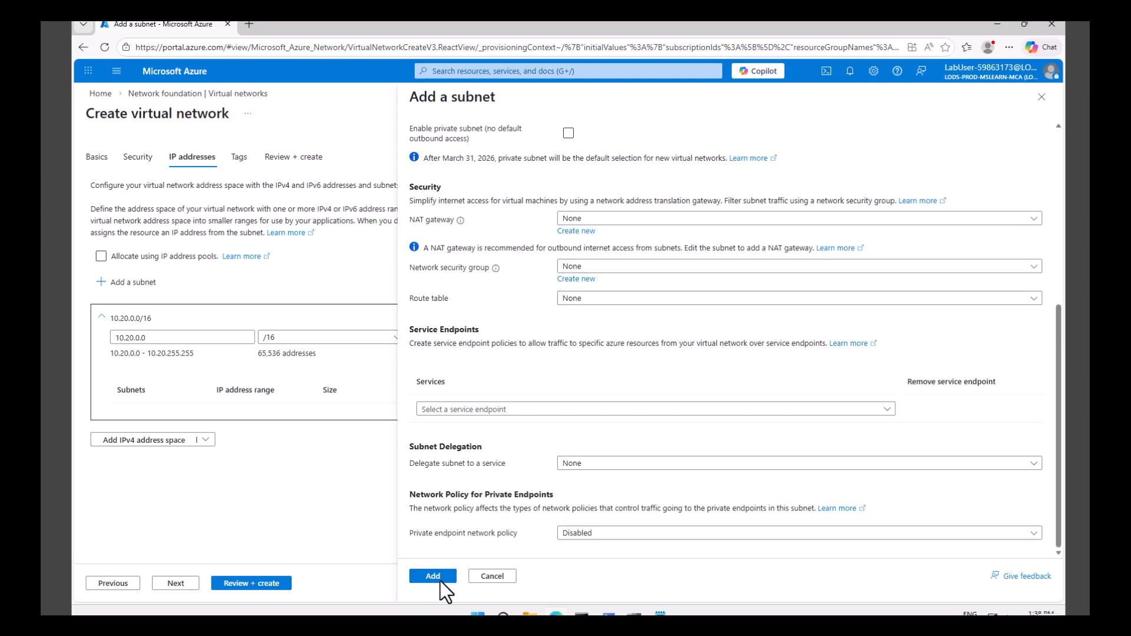
- Add the configured SharedServicesSubnet to the virtual network and check the shareds entry in the Notepad subnet notes
click(433, 576)
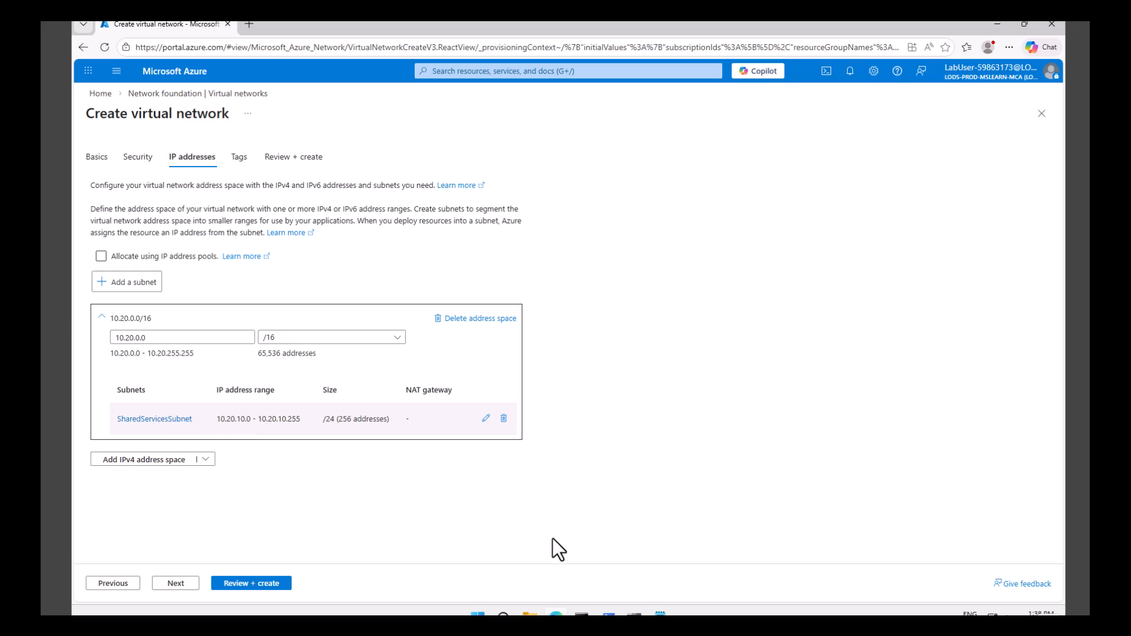
click(660, 614)
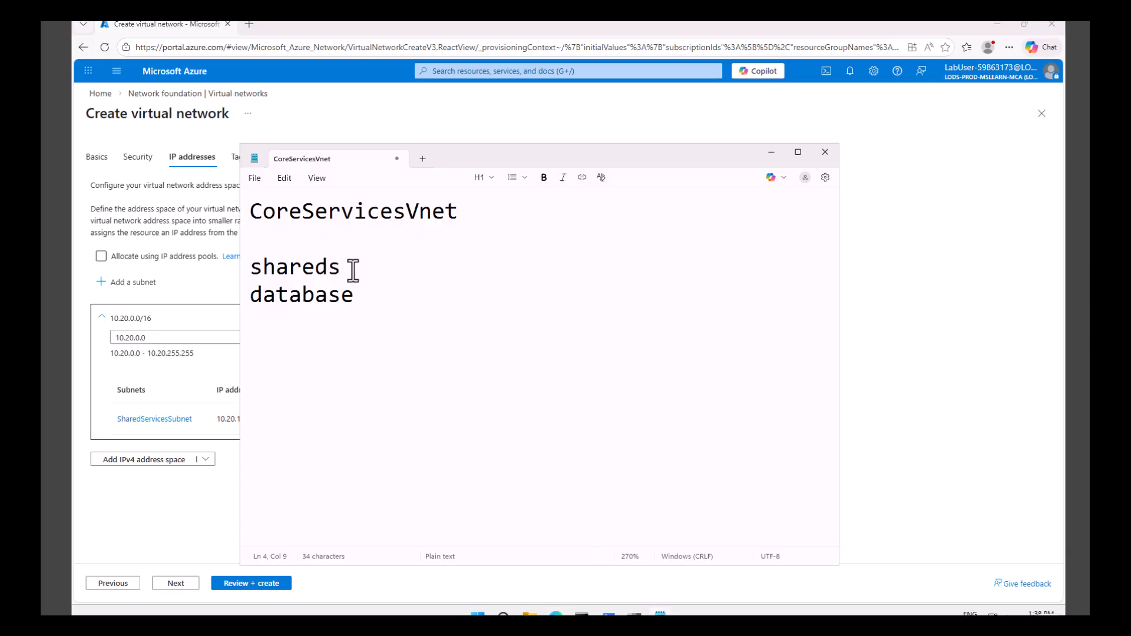
double_click(270, 268)
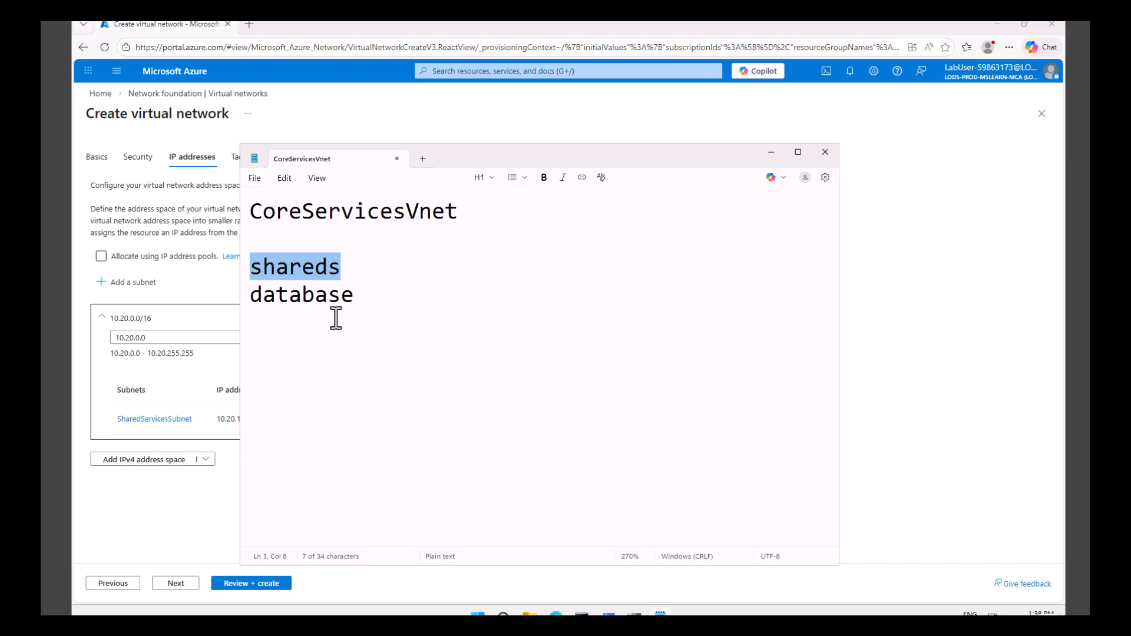
click(771, 153)
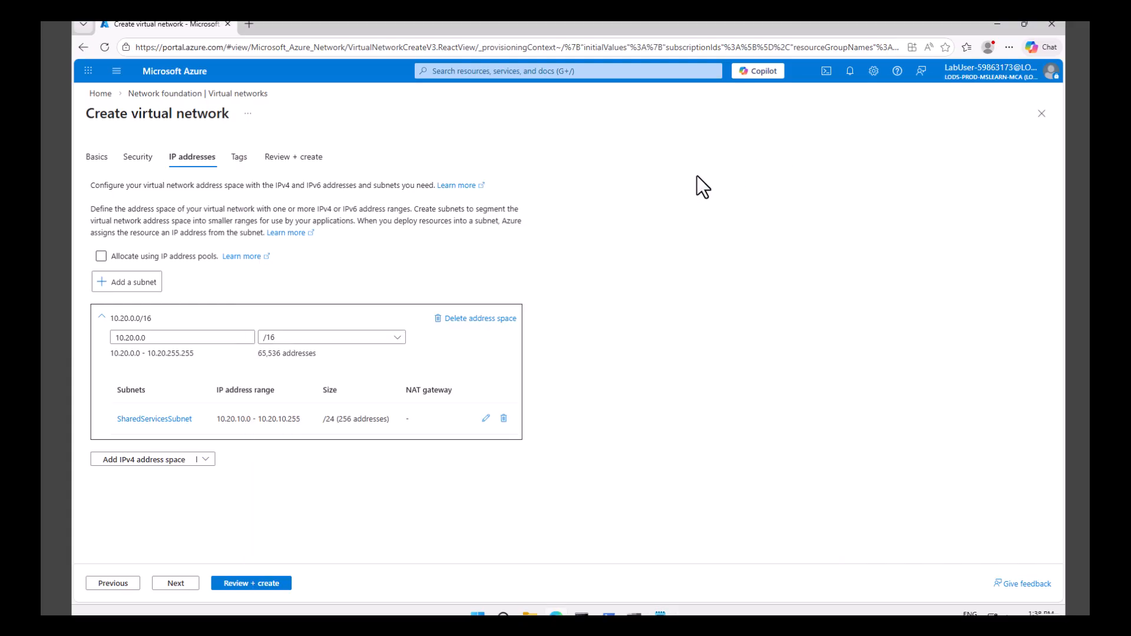
- Add a second subnet with the Default purpose, named DatabaseSubnet, with starting address 10.20.20.0
click(135, 288)
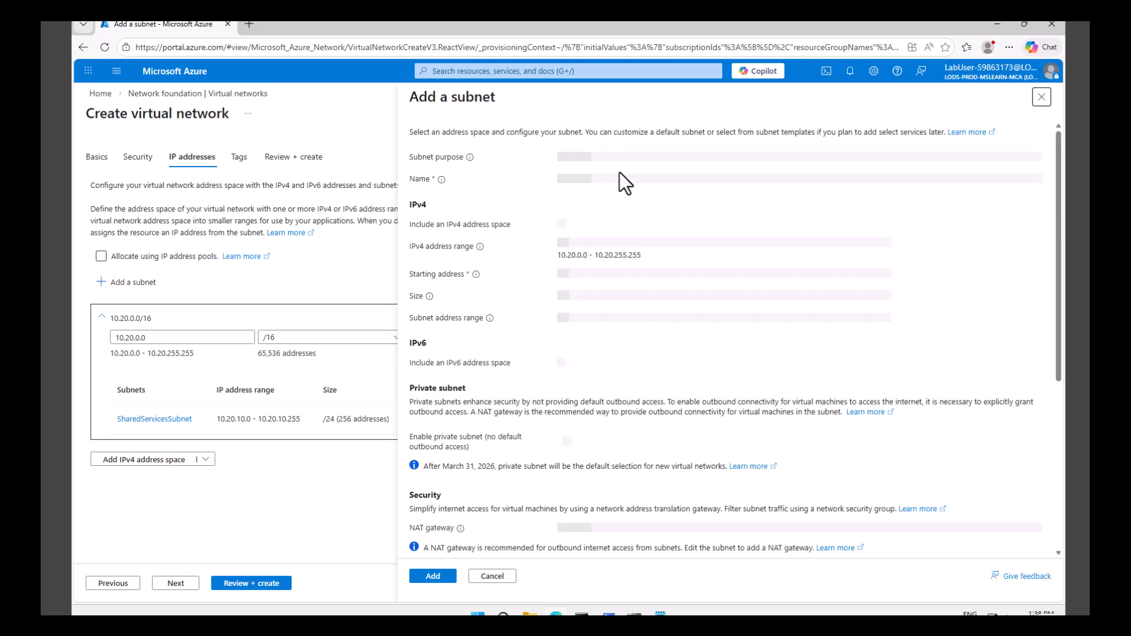
drag(600, 184, 540, 179)
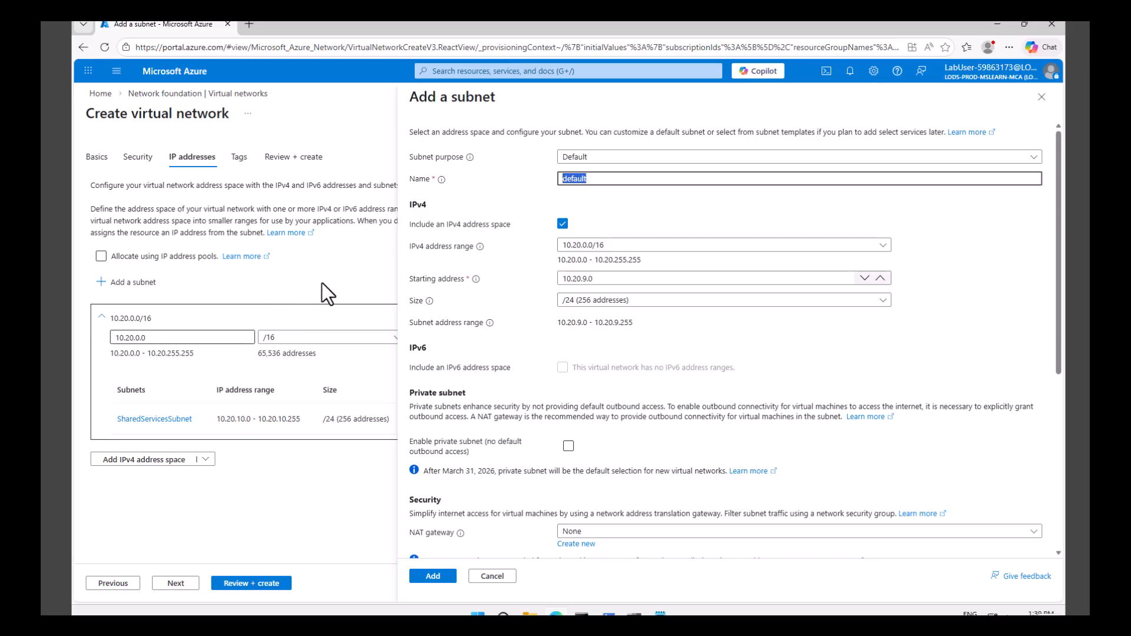
text(DatabaseSubnet)
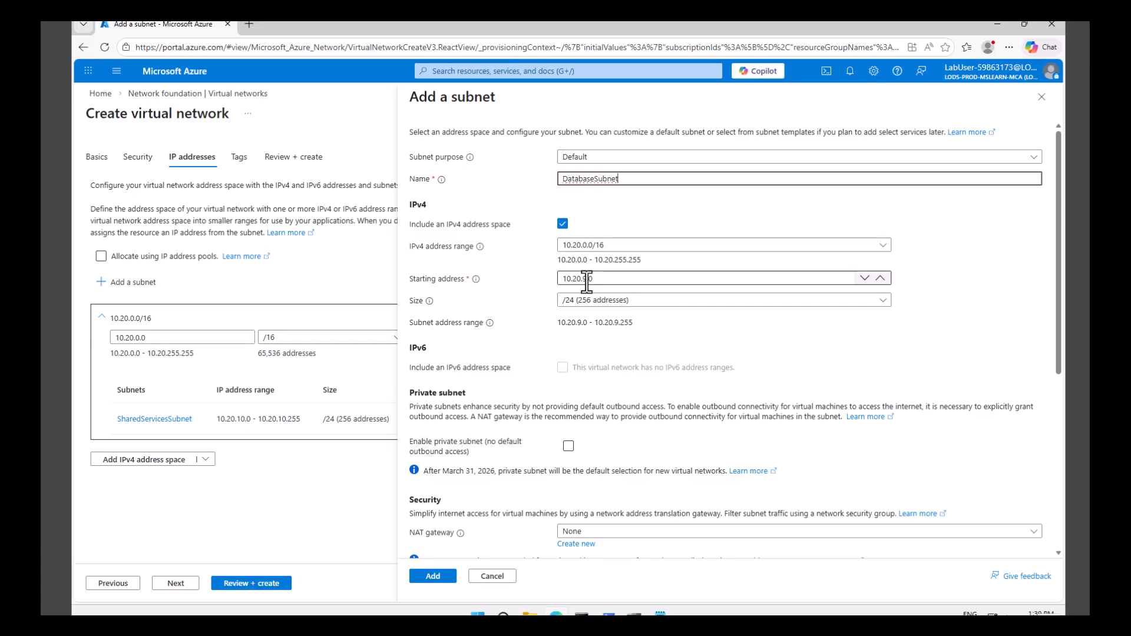
click(586, 280)
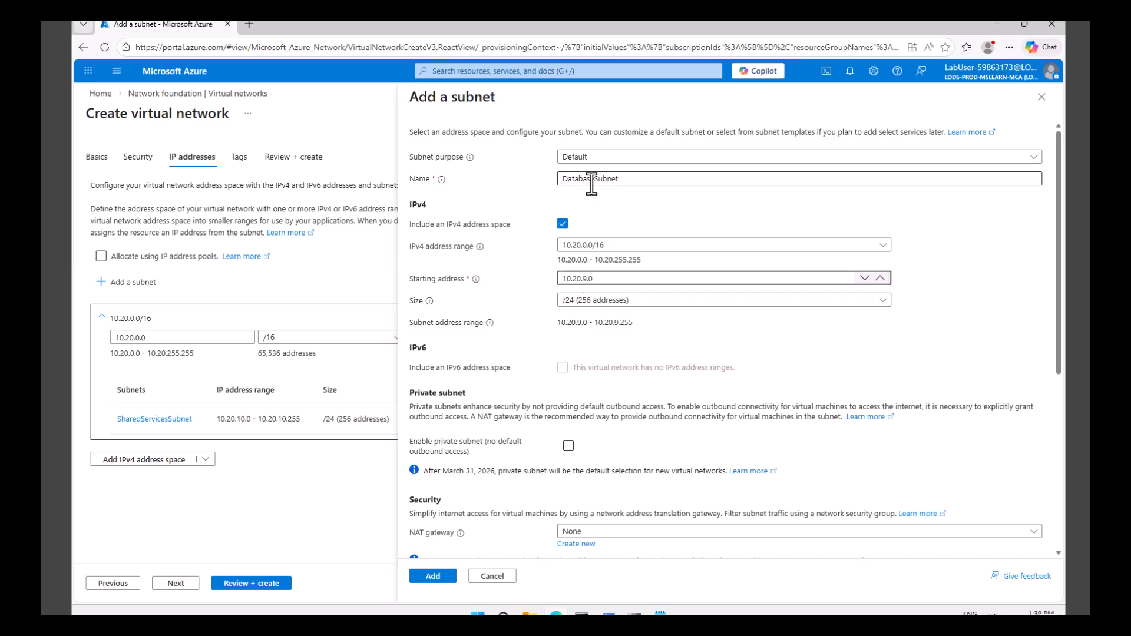
key(BackSpace)
text(20)
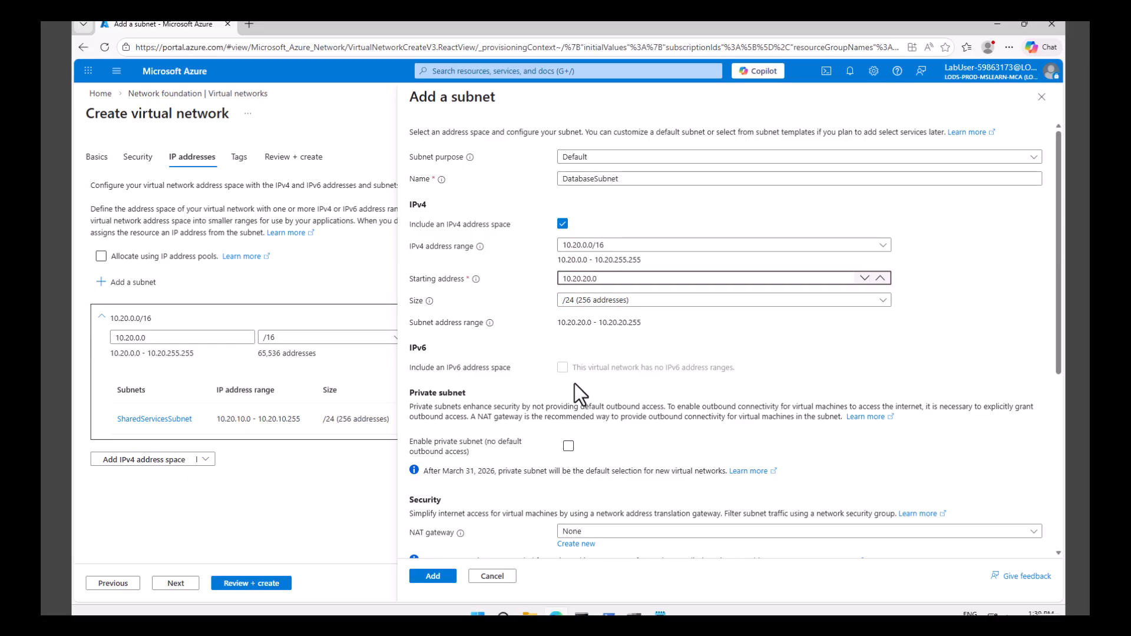
click(433, 577)
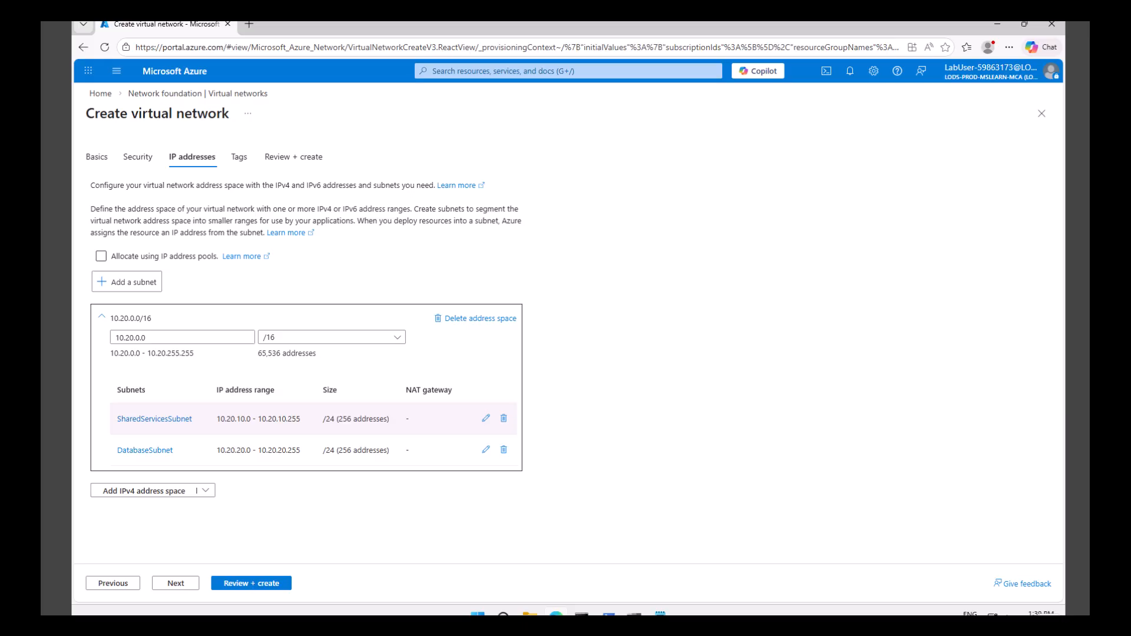
- Validate and create the CoreServicesVnet virtual network, and open the resource once it is deployed
click(251, 585)
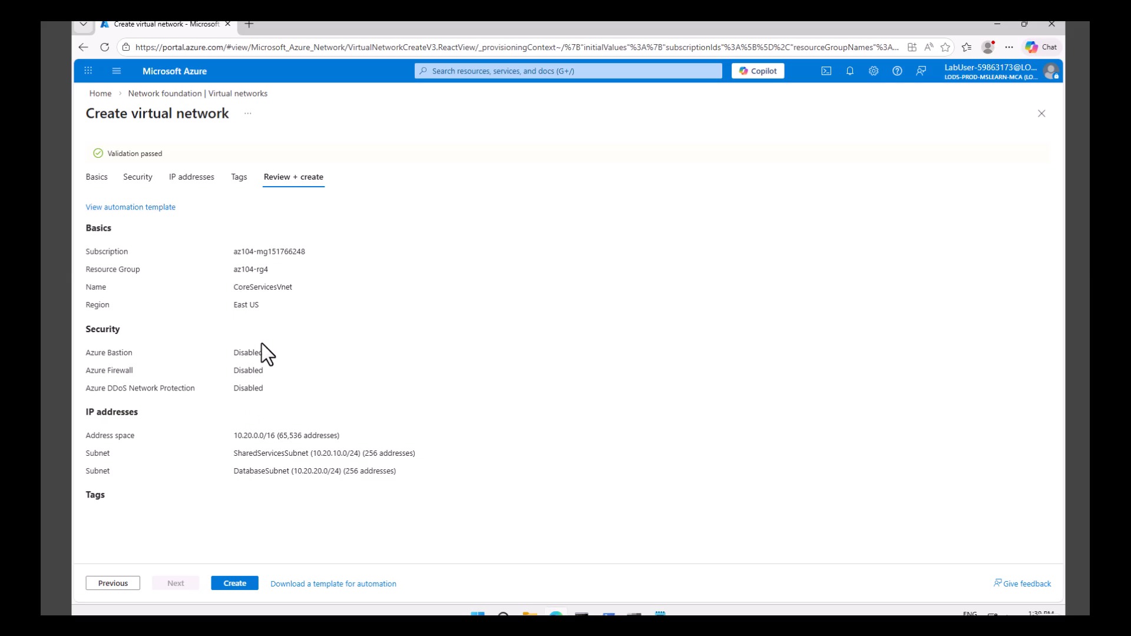
click(235, 584)
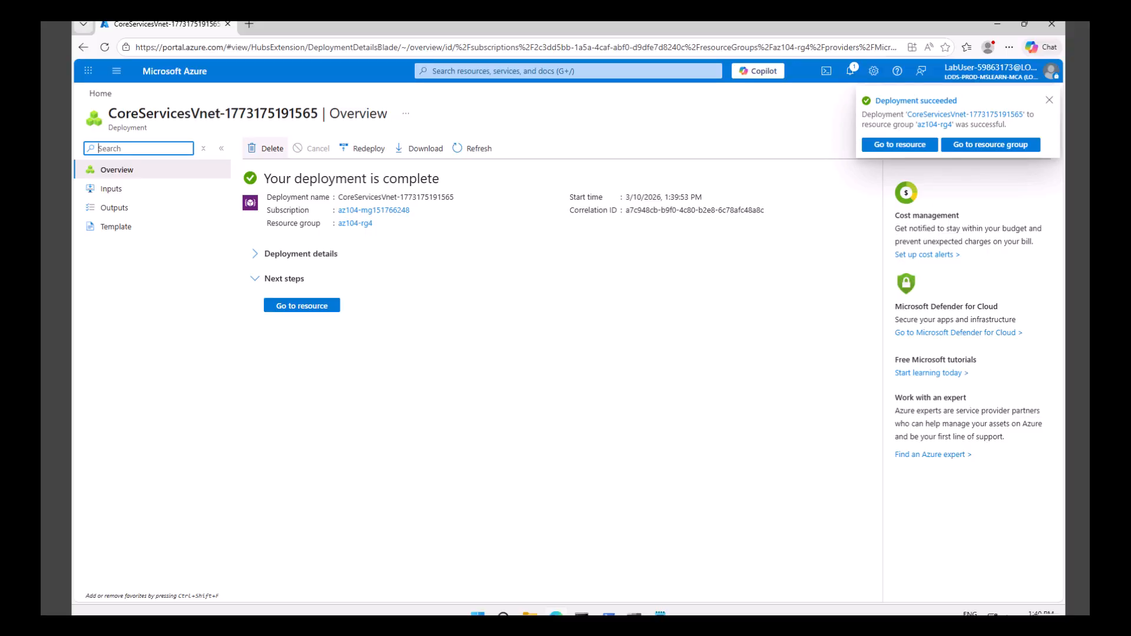
click(304, 306)
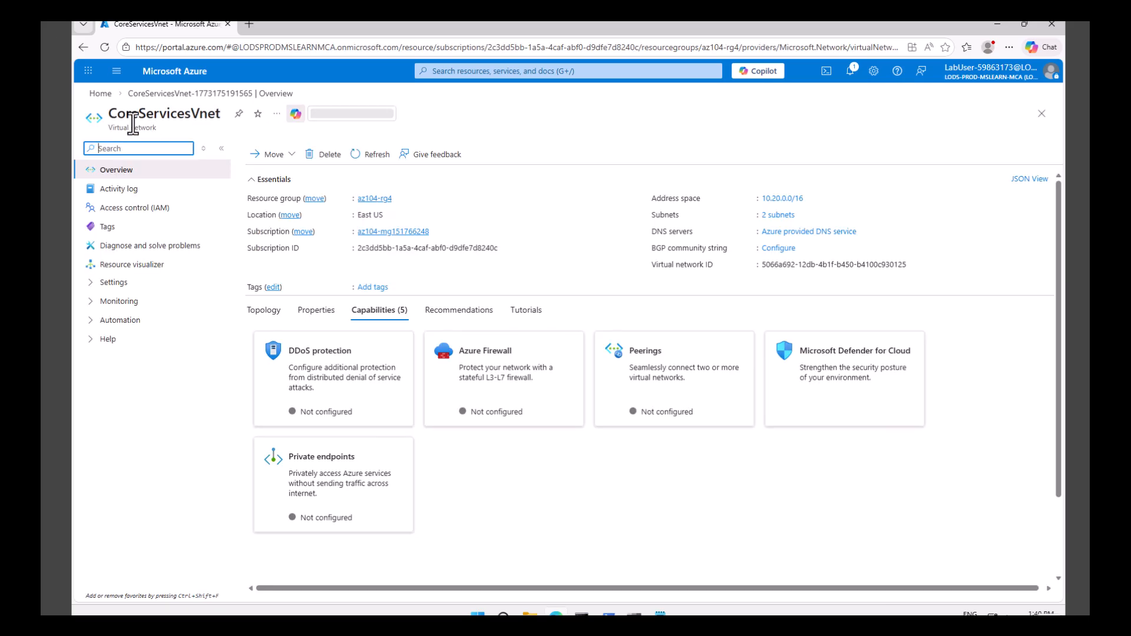
- Examine the subnets configured in CoreServicesVnet and return to the portal home page
drag(109, 113, 184, 113)
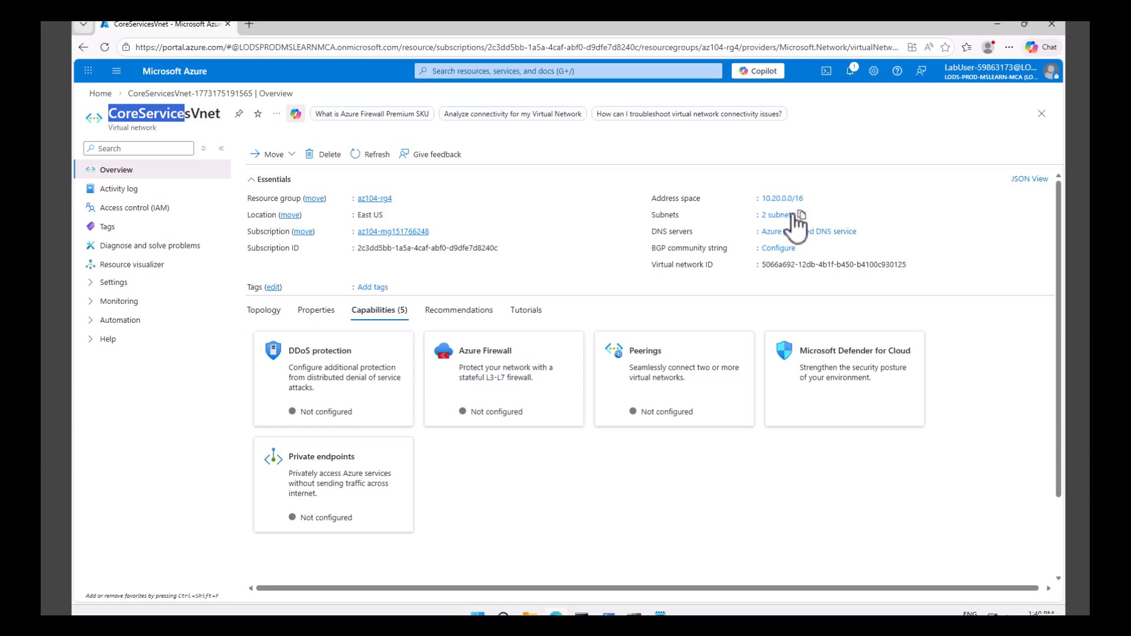
click(94, 284)
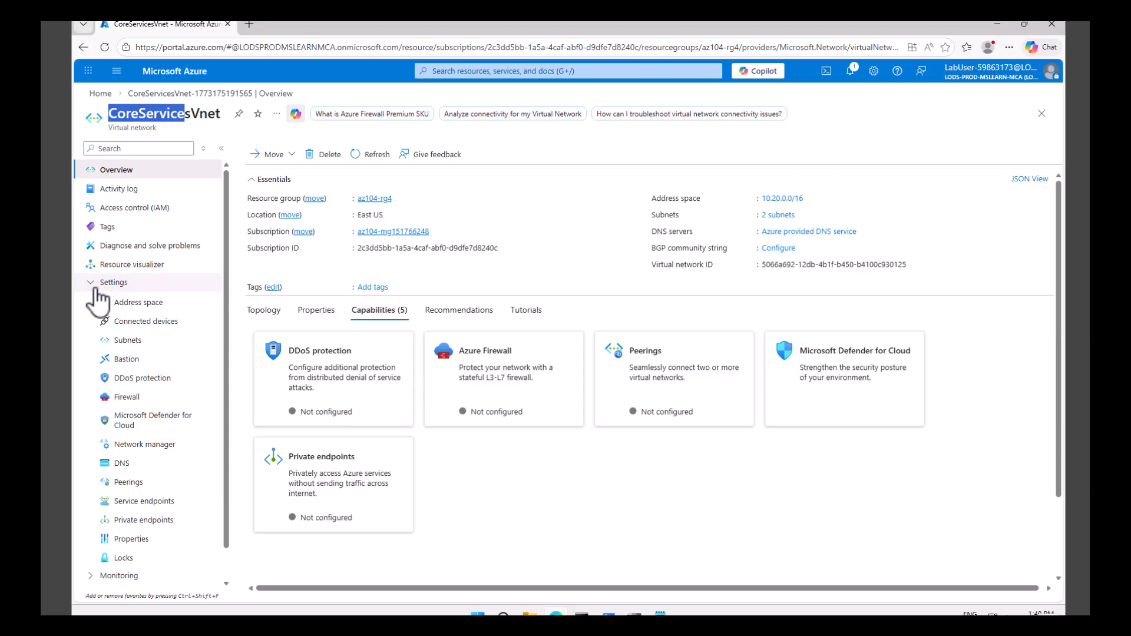
click(128, 341)
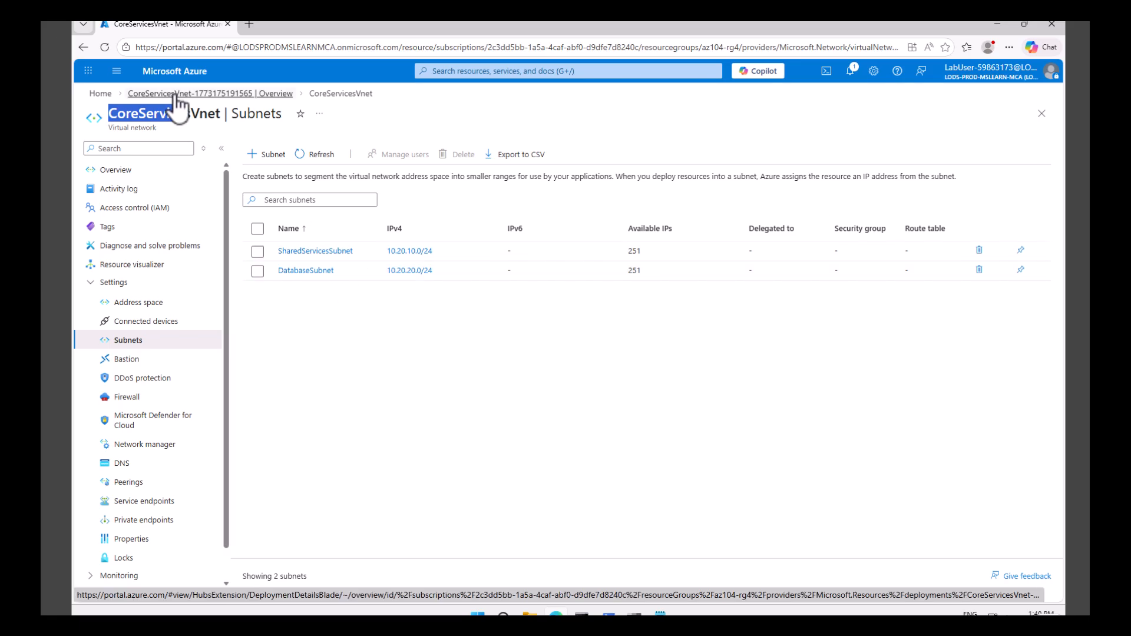
click(101, 94)
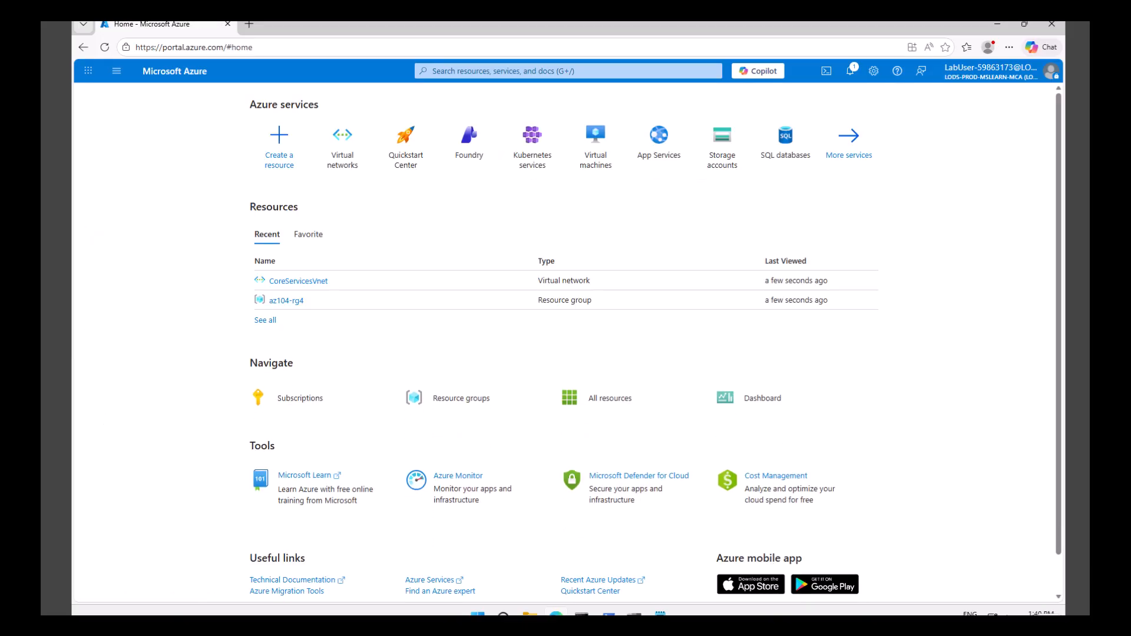